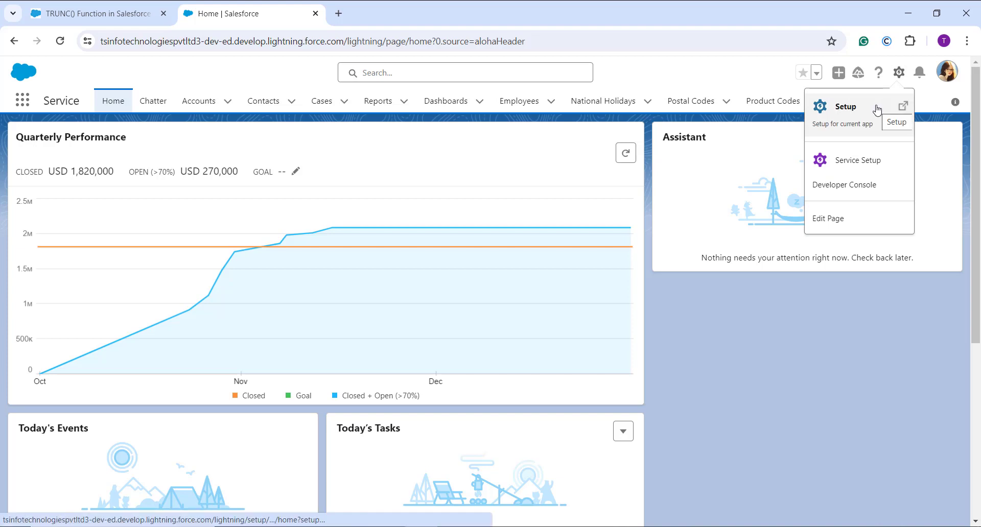
Step: Open Setup and bring up the fields and relationships of the Product object in the Object Manager
click(876, 108)
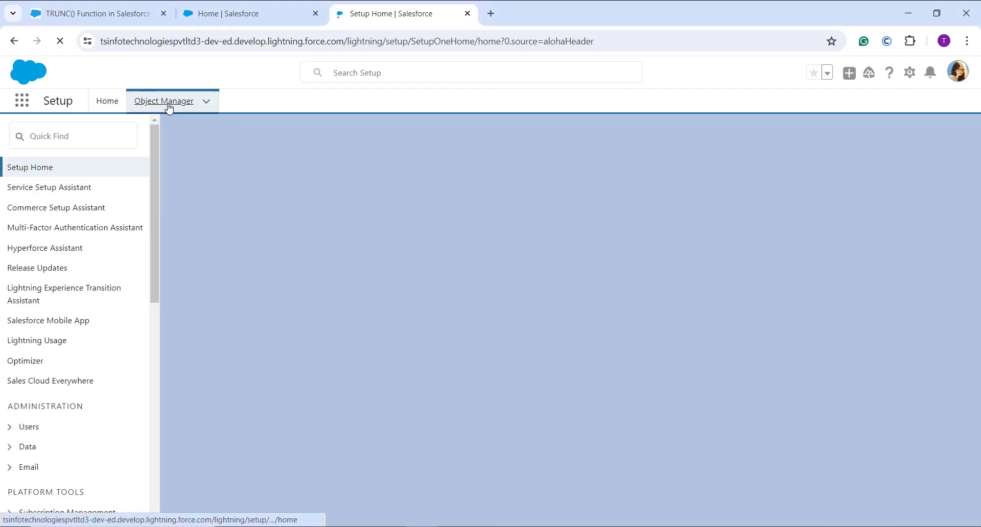
click(164, 101)
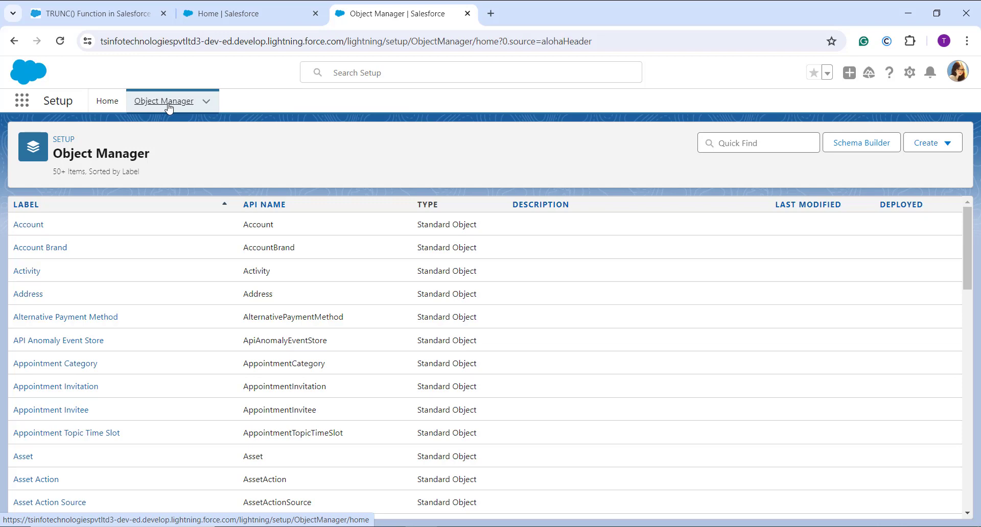
click(734, 145)
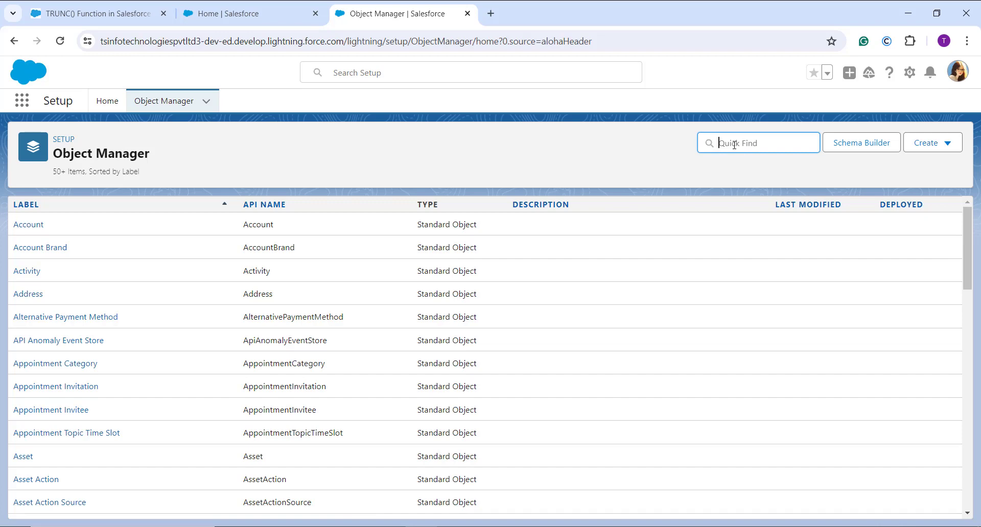
text(pr)
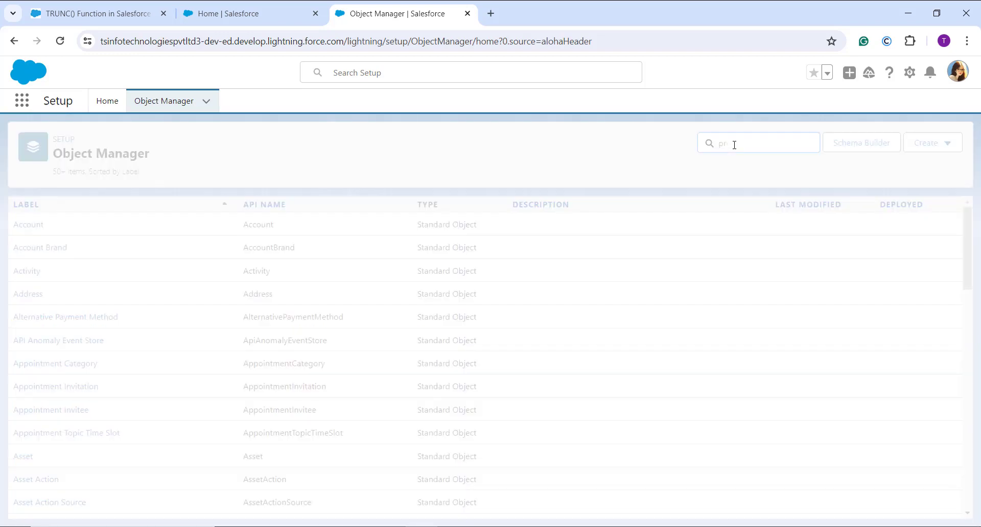
text(odu)
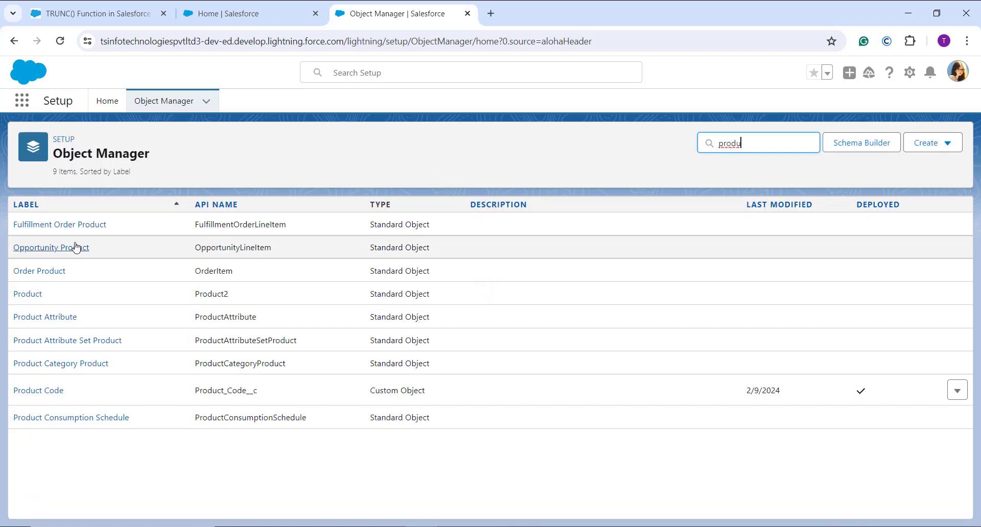
click(32, 296)
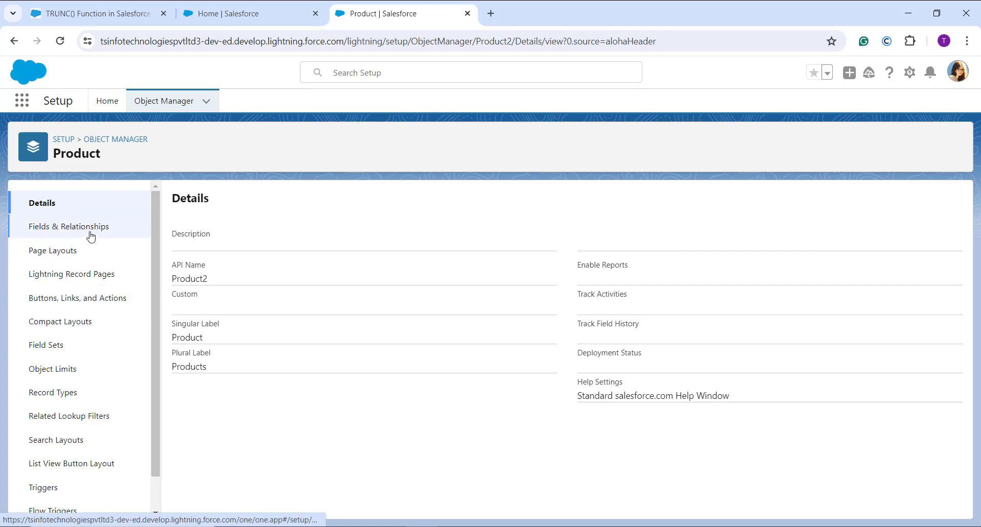
click(91, 237)
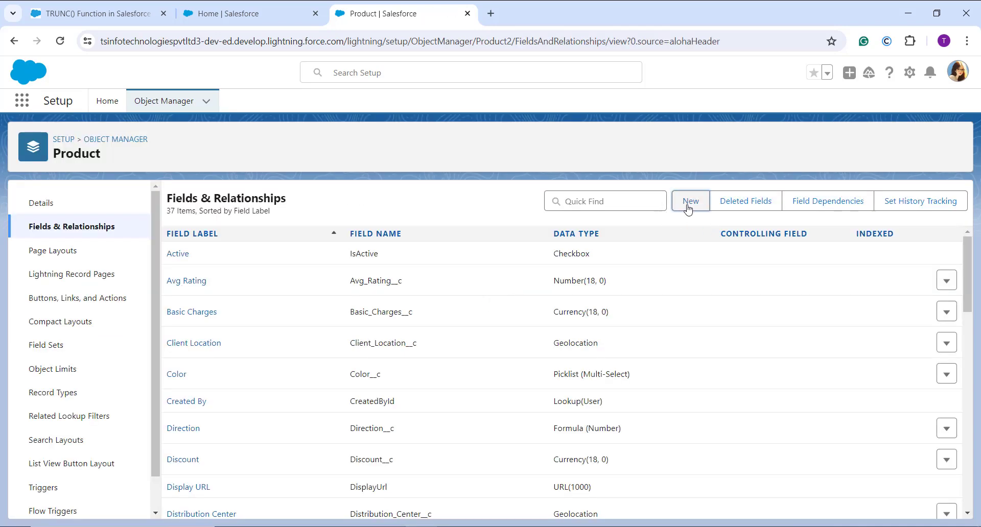
Step: Start a new custom field on the Product object with Formula as its data type
click(689, 202)
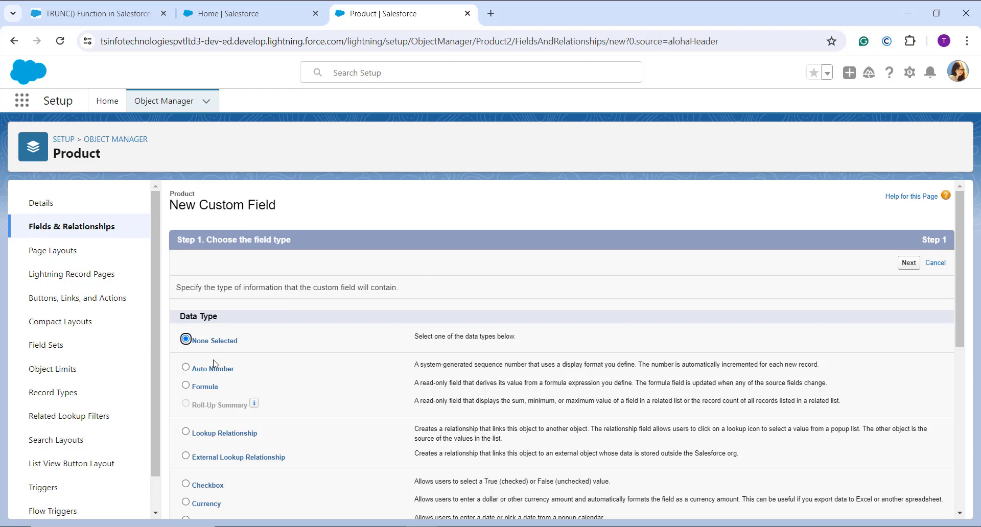
click(207, 387)
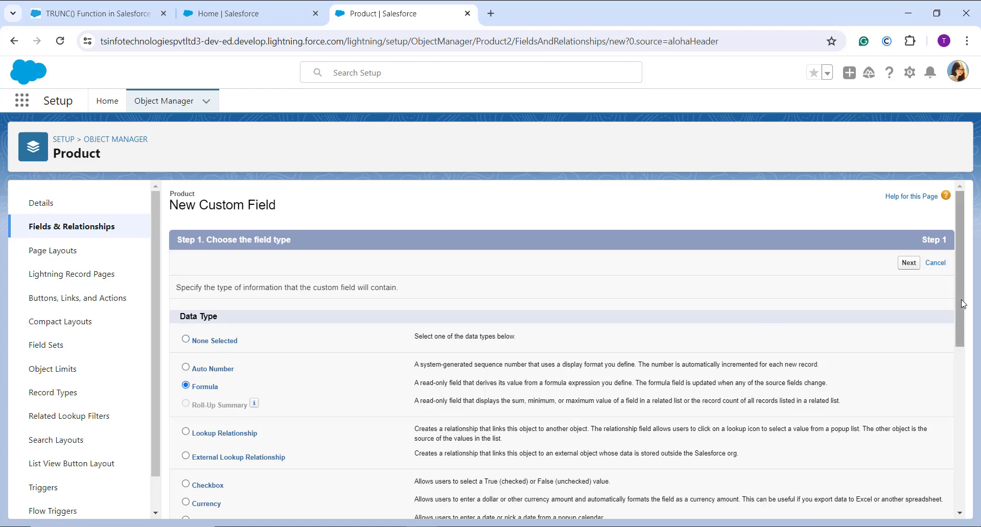
click(908, 264)
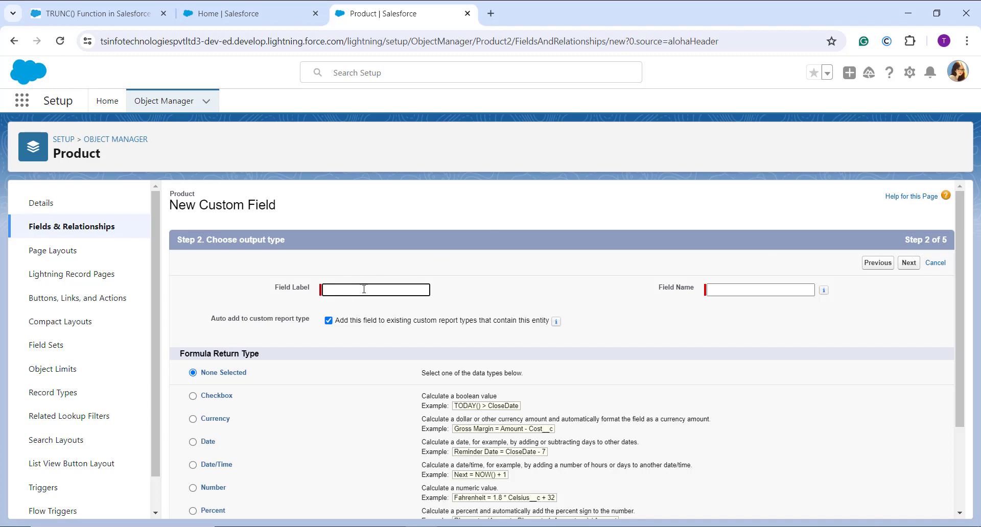
Step: Label the field Shipping Charges, give it a Currency return type, and choose its number of decimal places
text(Shipping Charges)
click(701, 329)
scroll(700, 329, down, 3)
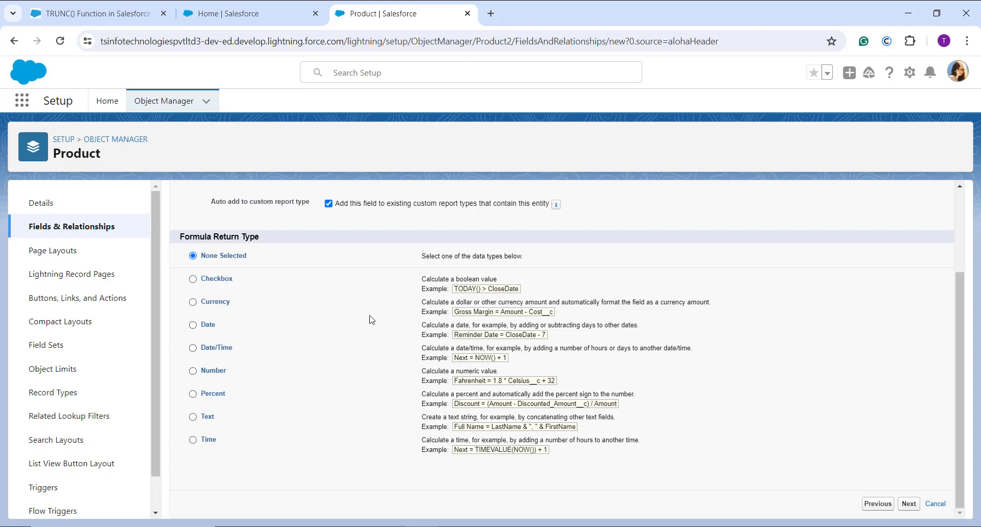
click(193, 303)
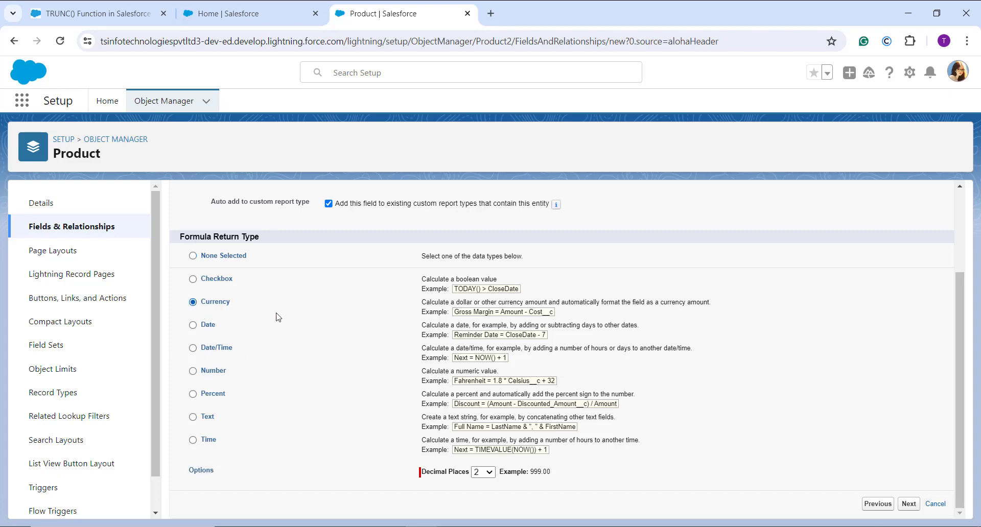
click(483, 472)
click(488, 299)
click(912, 505)
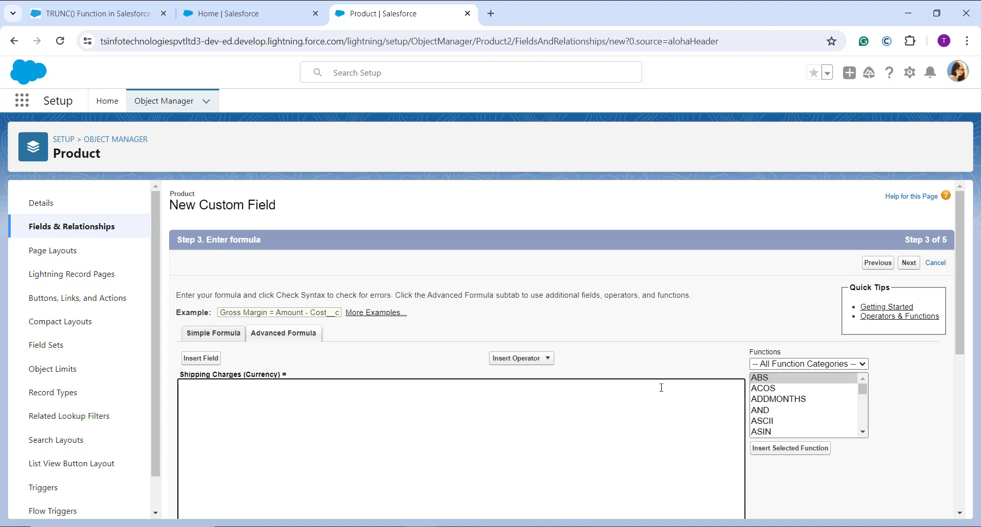
Step: Insert the TRUNC function from the Math category into the Shipping Charges formula
scroll(661, 388, down, 1)
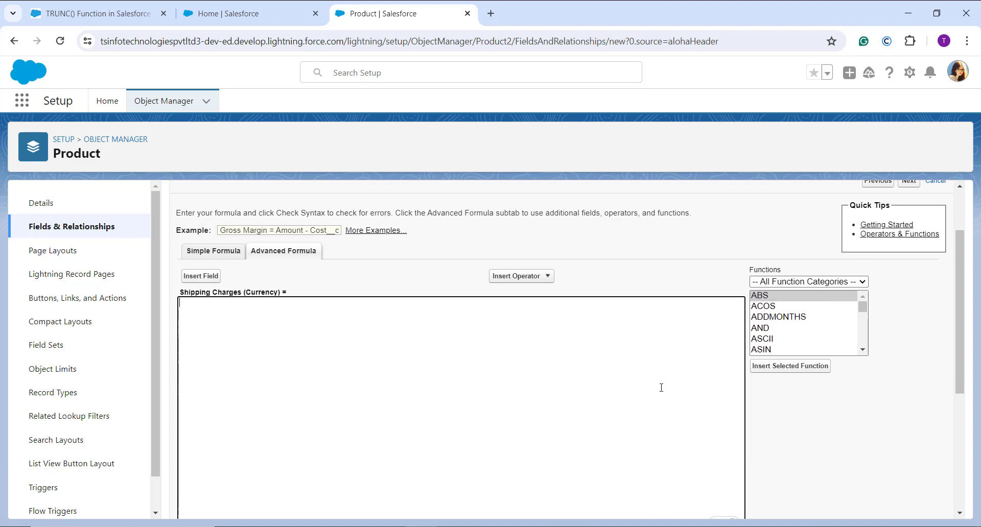
scroll(661, 388, down, 2)
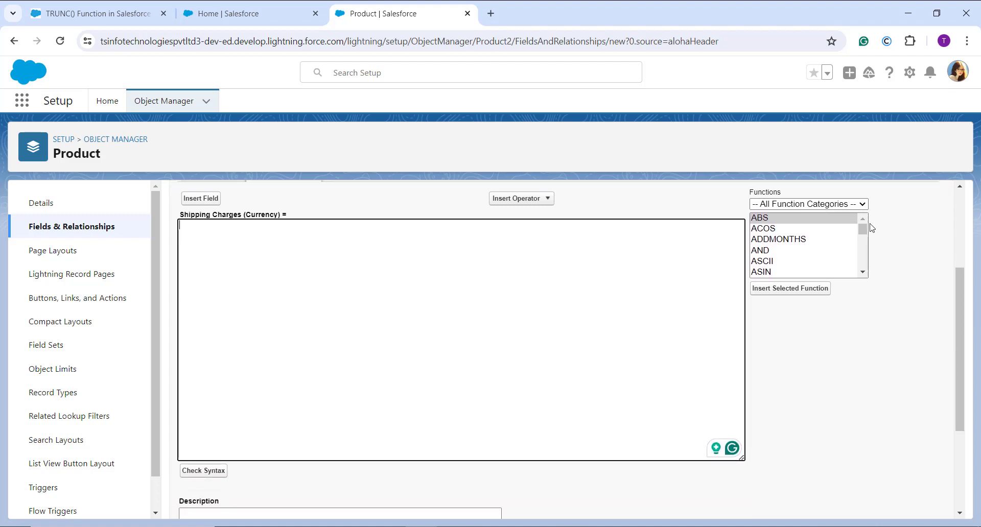
click(827, 217)
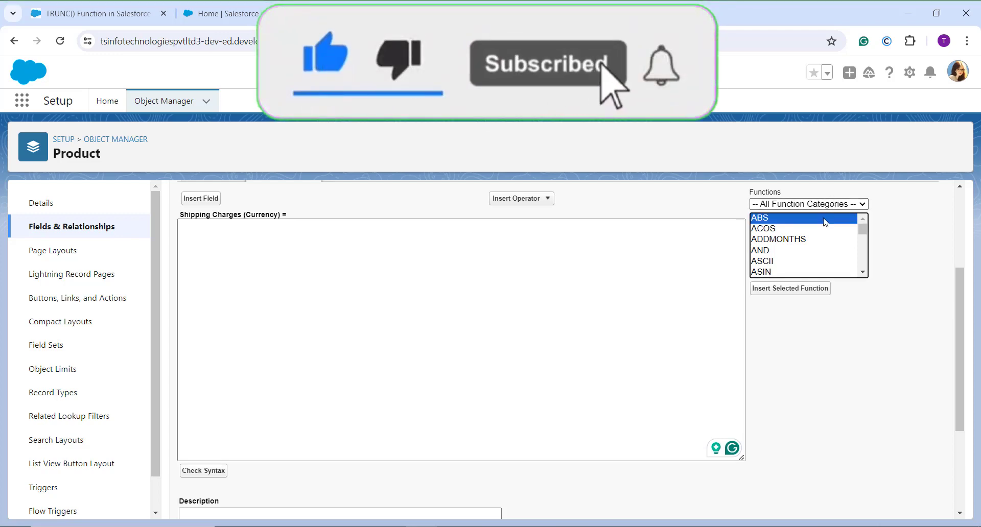
click(817, 203)
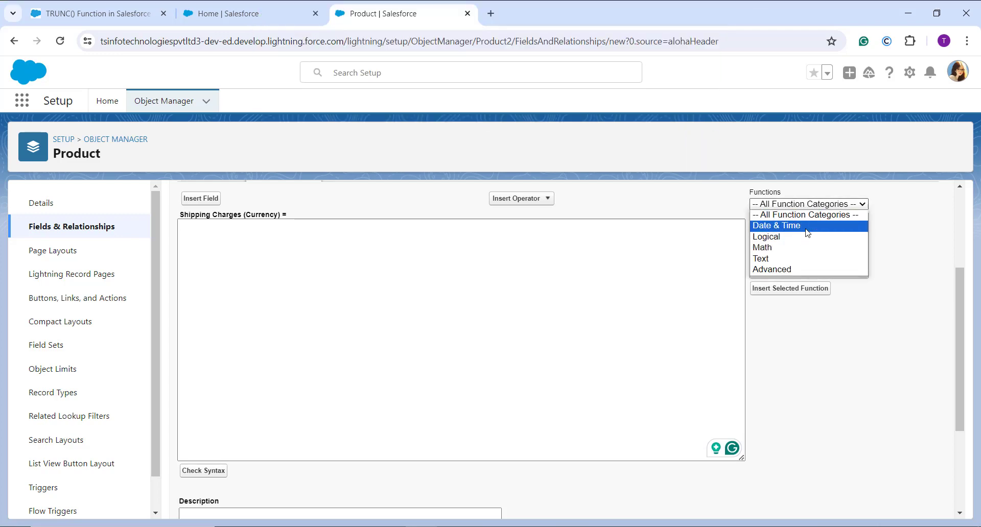
click(791, 245)
scroll(820, 258, down, 6)
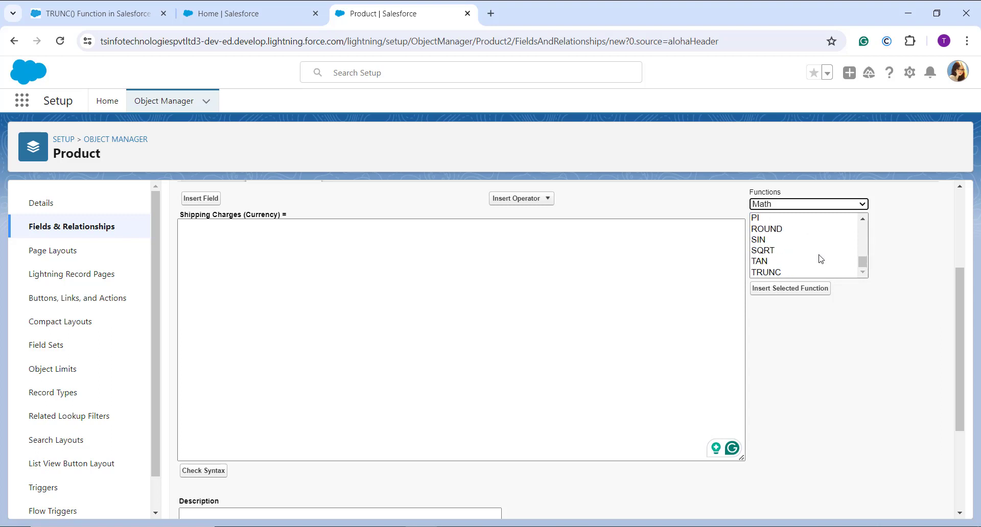
click(784, 276)
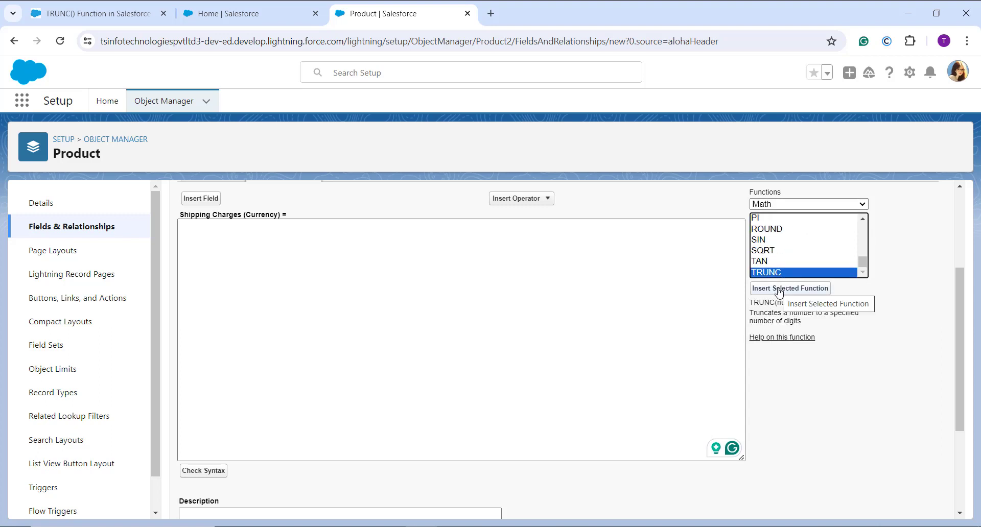
click(780, 292)
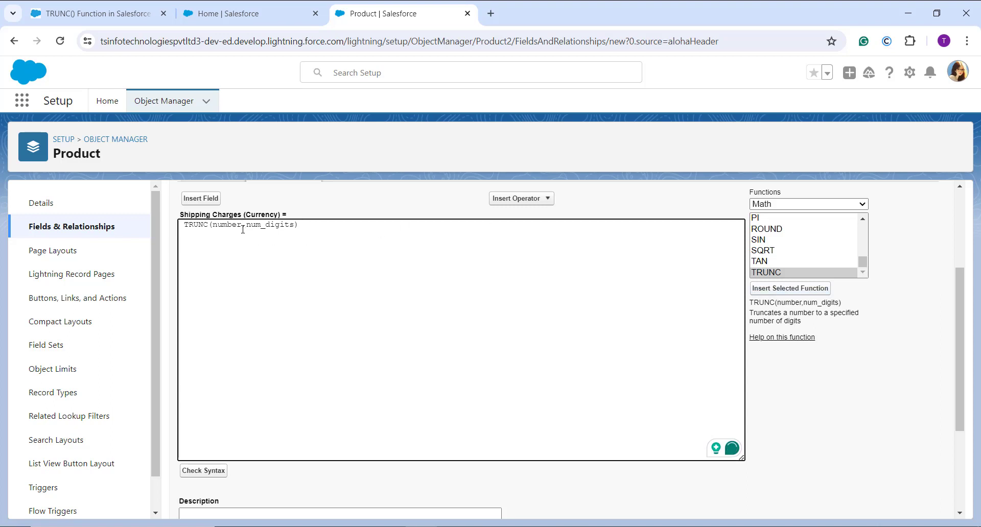
Step: Replace the number placeholder in the TRUNC formula with the Product field Weight (Weight__c)
click(243, 228)
key(BackSpace)
key(BackSpace)
key(BackSpace)
key(BackSpace)
key(BackSpace)
key(BackSpace)
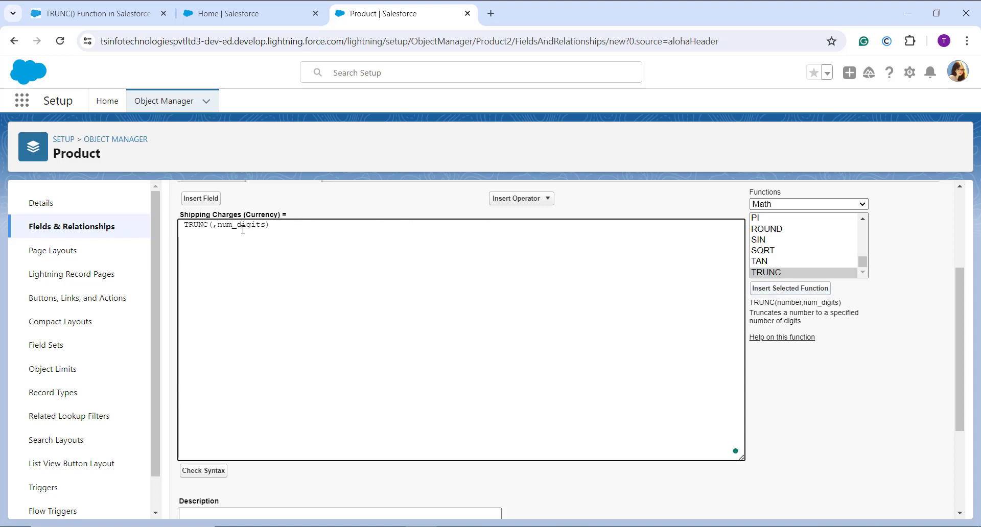
click(189, 202)
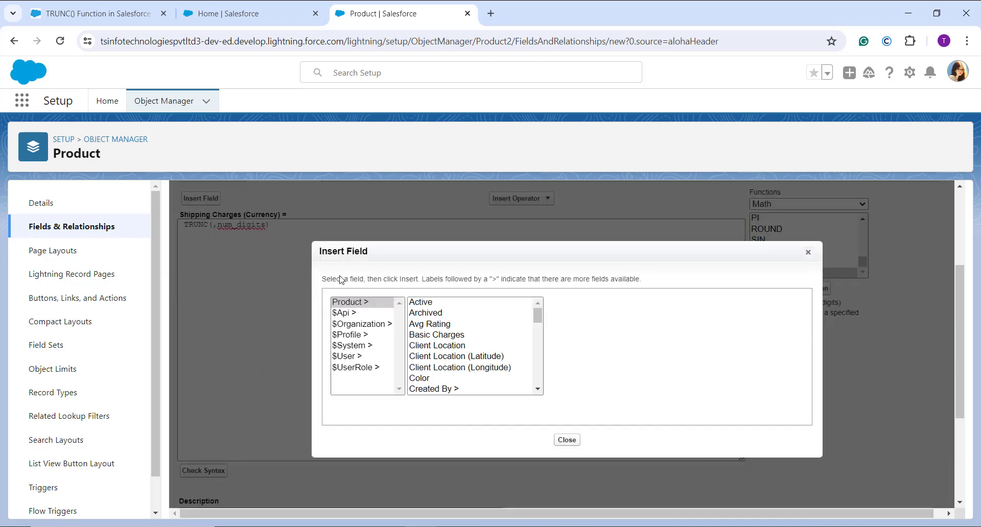
scroll(489, 358, down, 10)
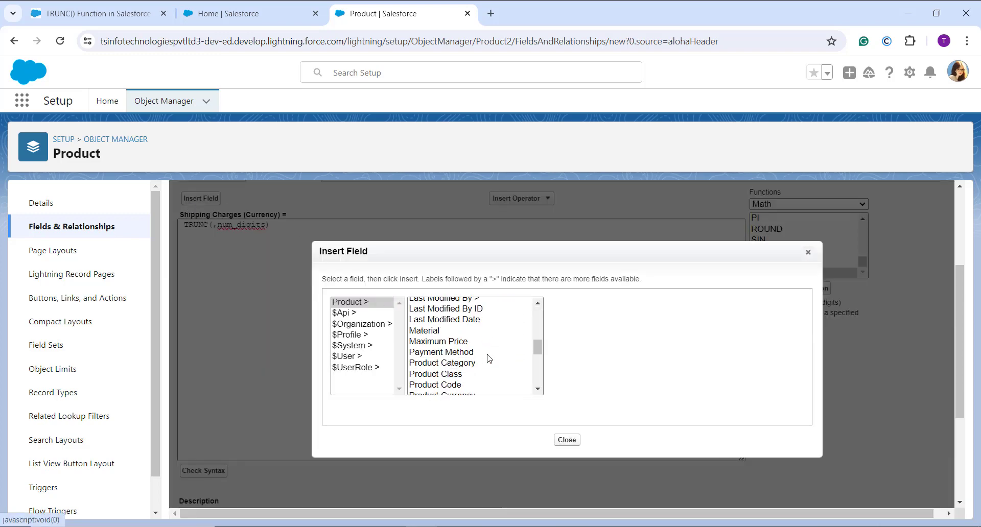
scroll(489, 358, down, 3)
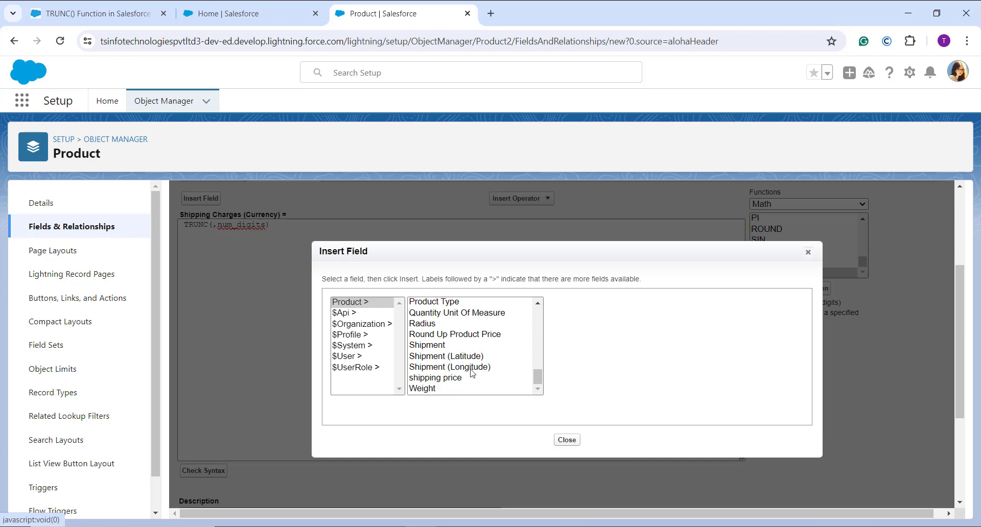
click(433, 390)
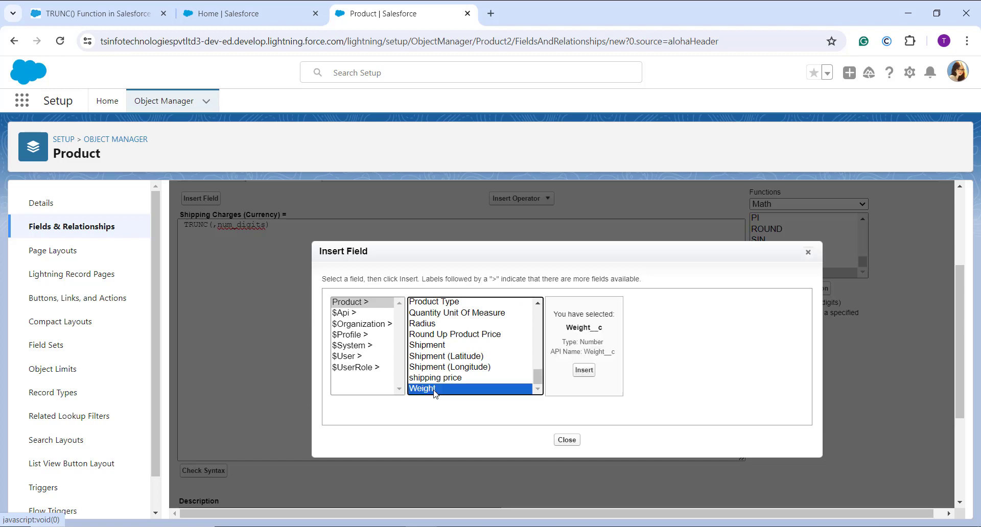
click(591, 373)
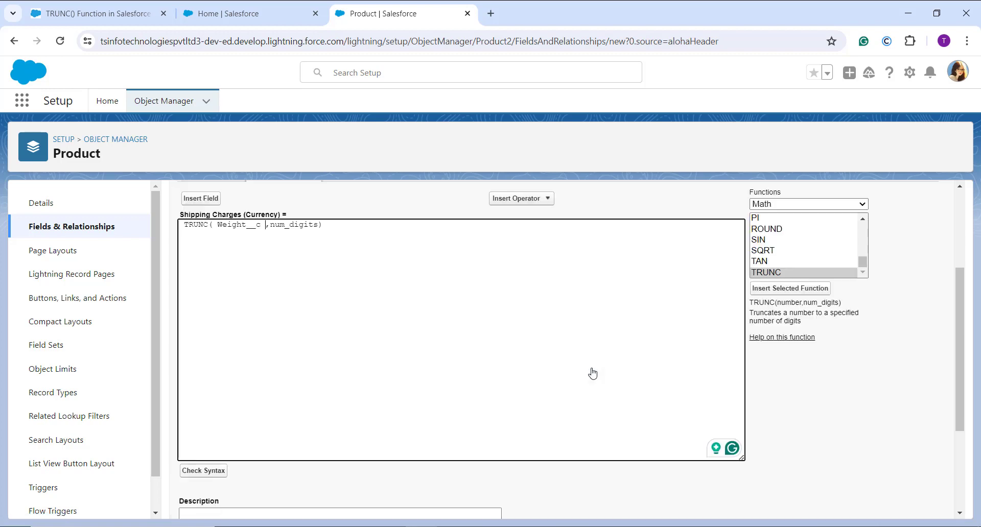
Step: Replace the num_digits placeholder in the TRUNC formula with 1 and check the formula's syntax
click(318, 225)
key(BackSpace)
key(BackSpace)
key(BackSpace)
key(BackSpace)
key(BackSpace)
key(BackSpace)
key(BackSpace)
key(BackSpace)
key(BackSpace)
key(BackSpace)
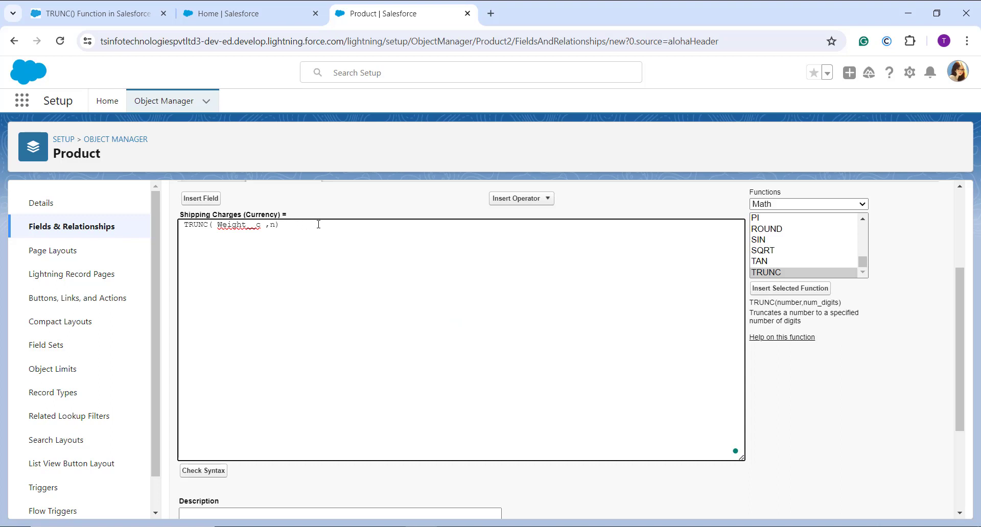
text(1)
click(214, 471)
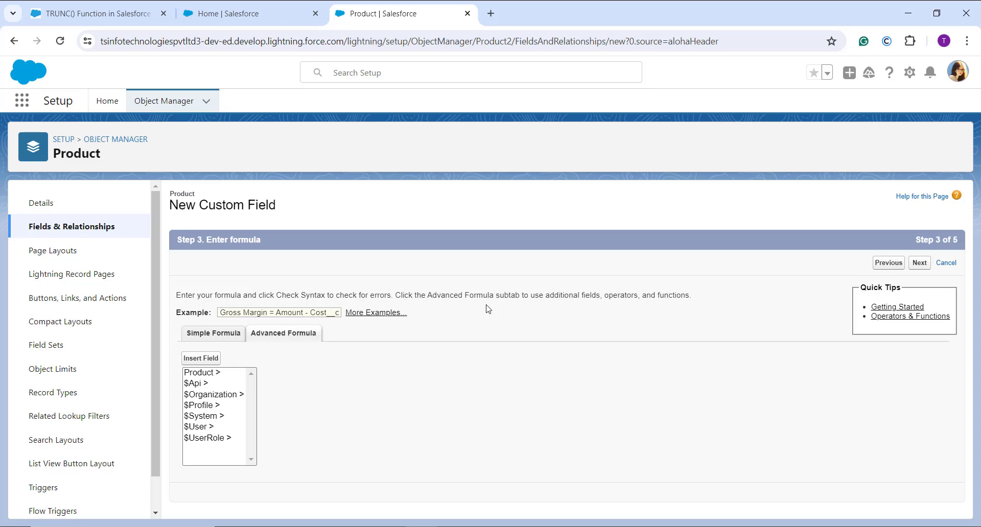
Step: Accept the default field-level security and the Product Layout assignment, and save the Shipping Charges field
scroll(487, 370, down, 4)
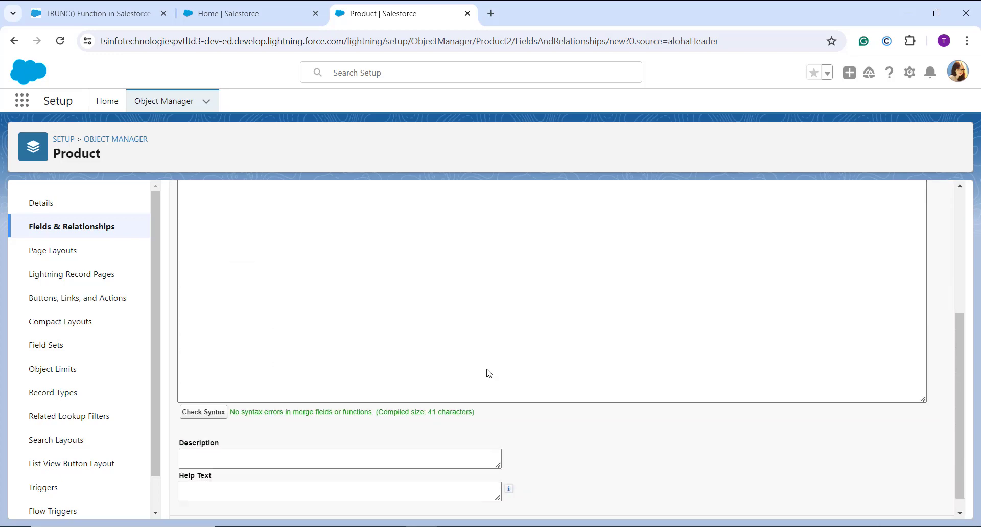
scroll(487, 370, down, 1)
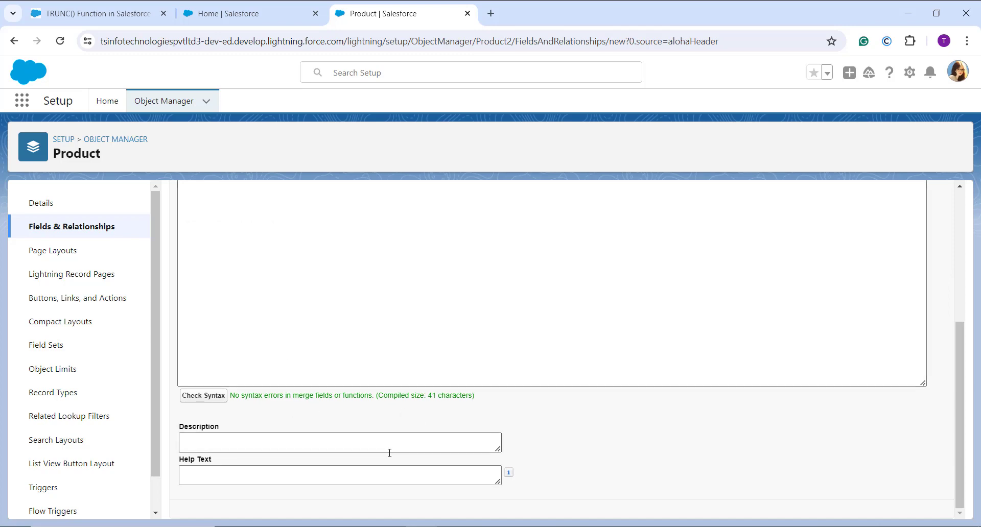
scroll(477, 407, up, 5)
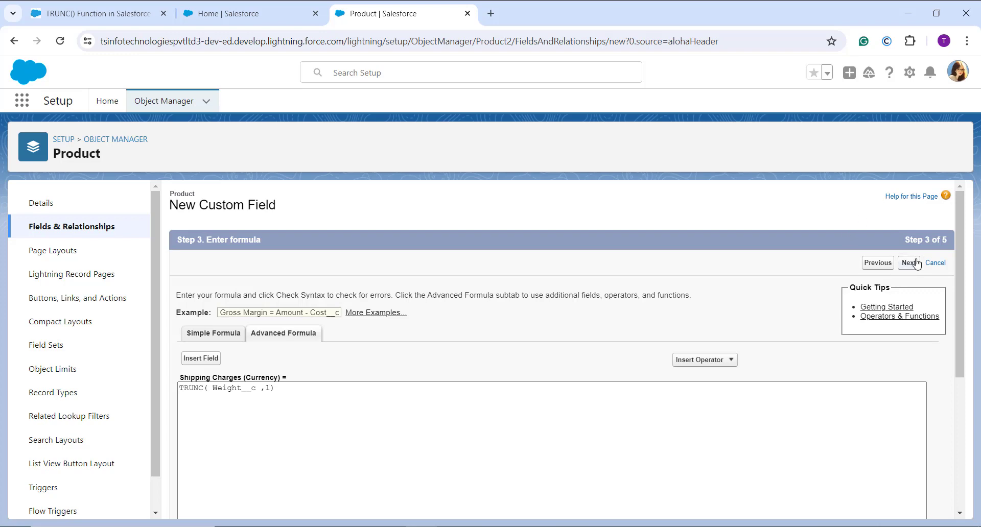
click(909, 266)
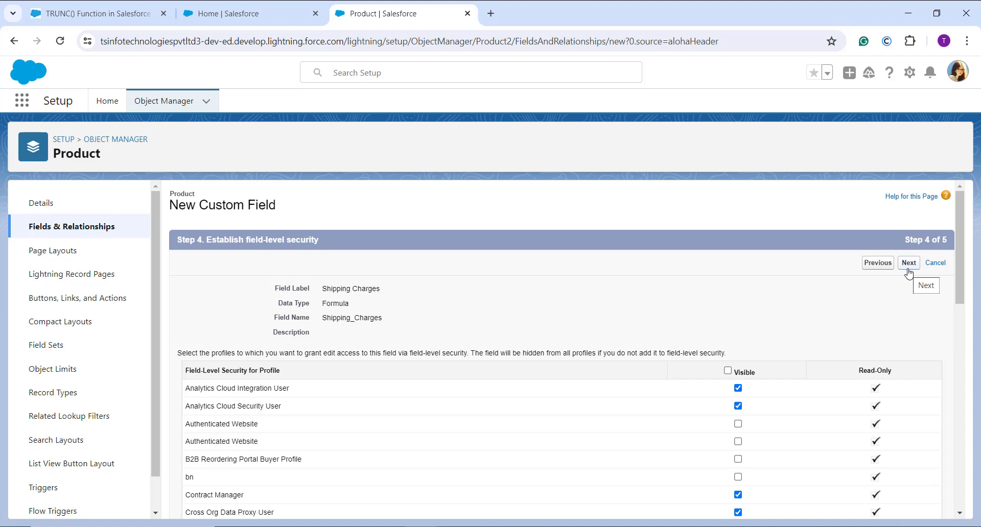
click(908, 269)
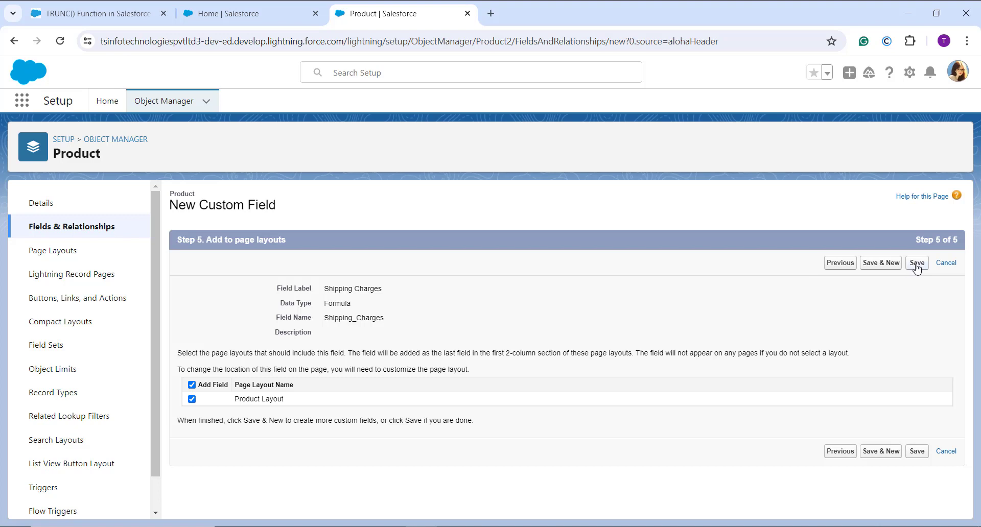
click(917, 264)
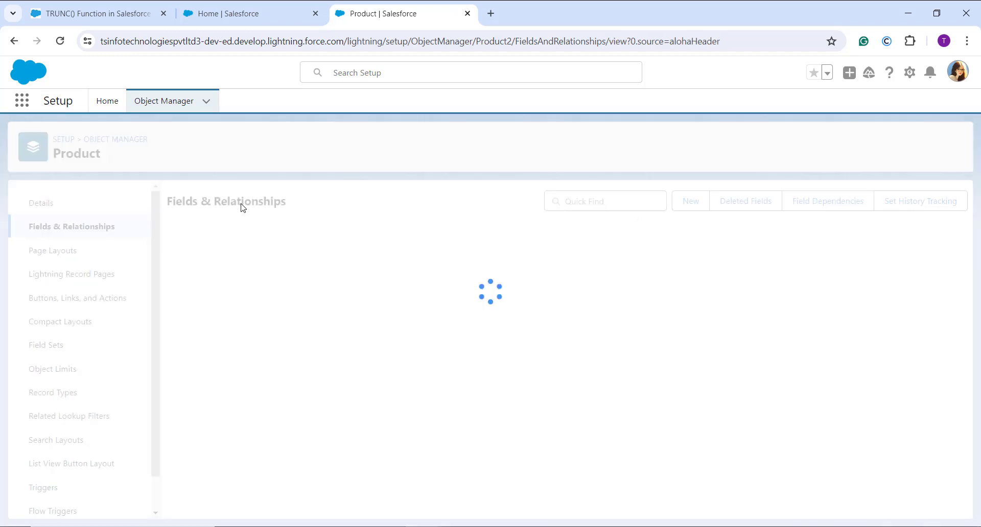
Step: Find Products among the apps and items by searching for "prod", and open the Apple Pie product record
click(23, 99)
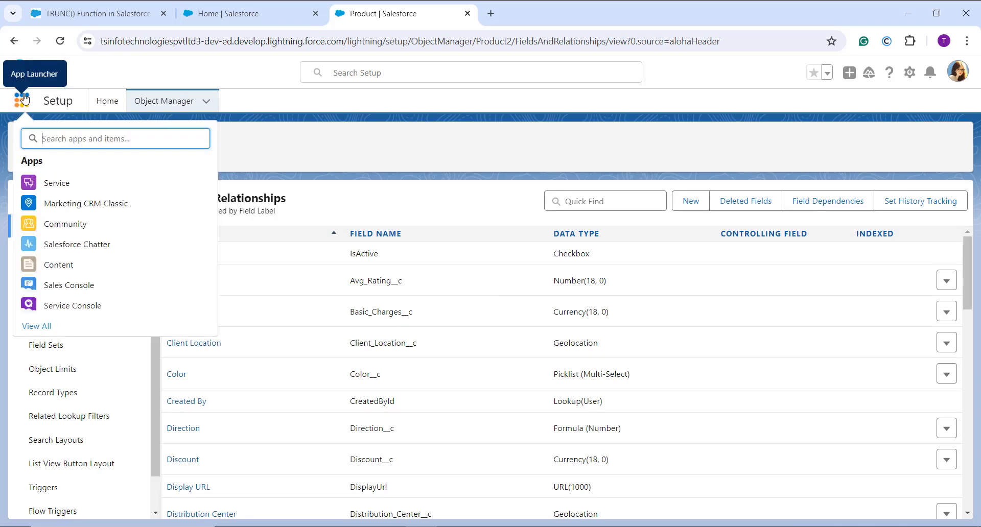
text(prod)
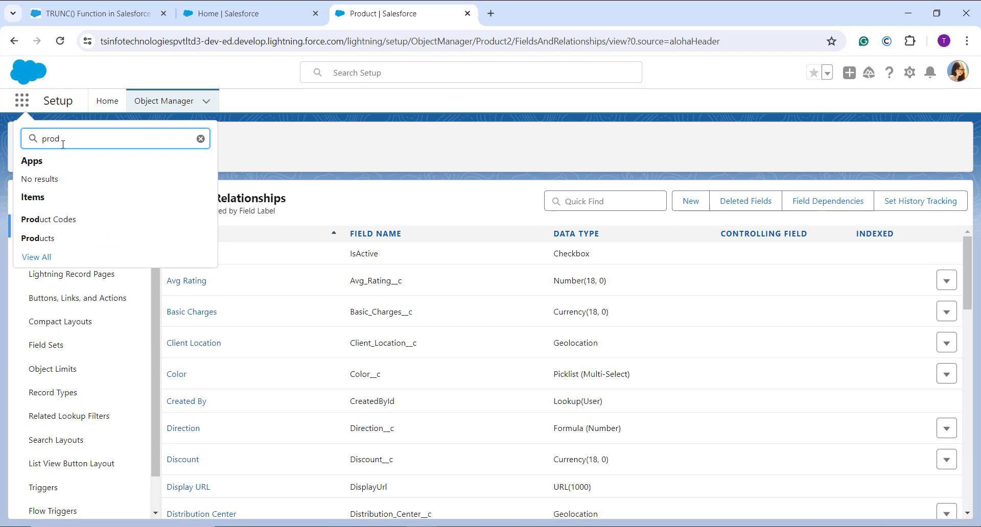
click(32, 240)
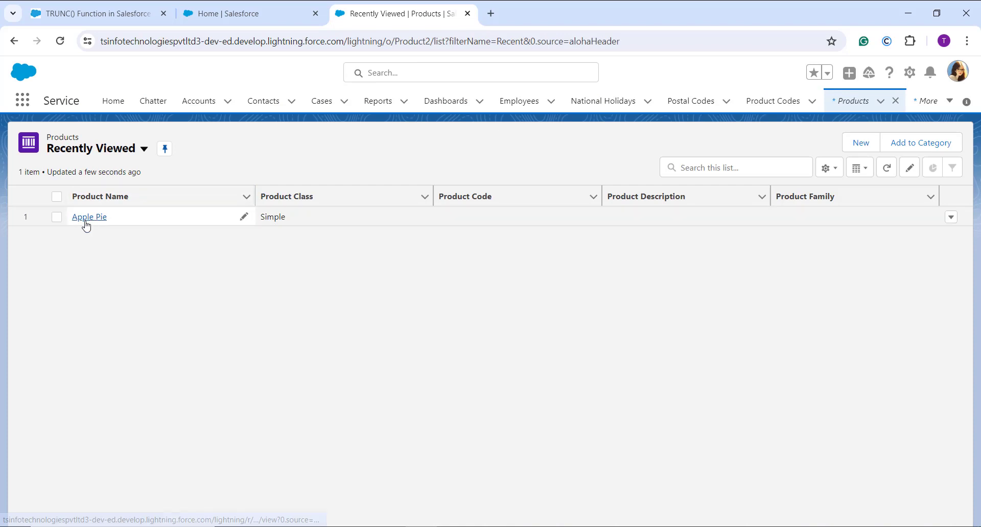
click(87, 226)
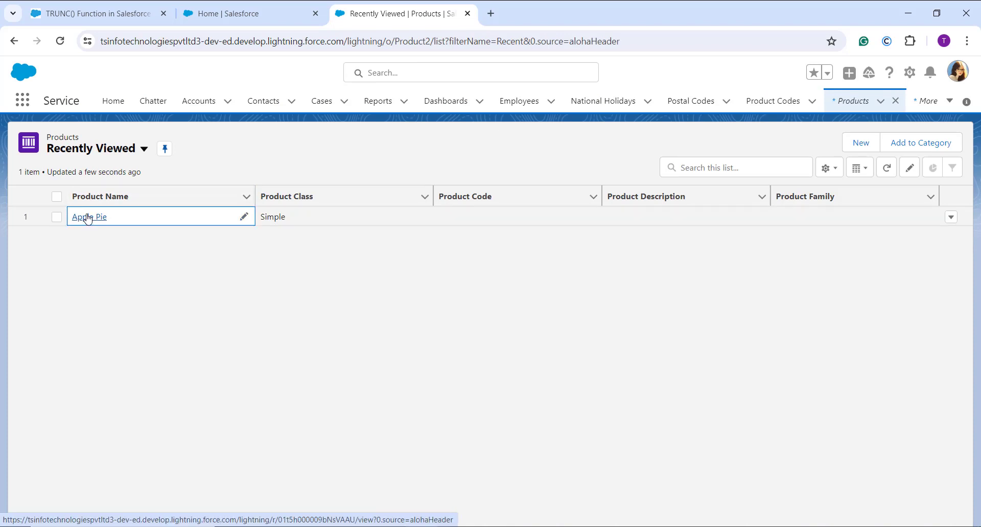
click(88, 218)
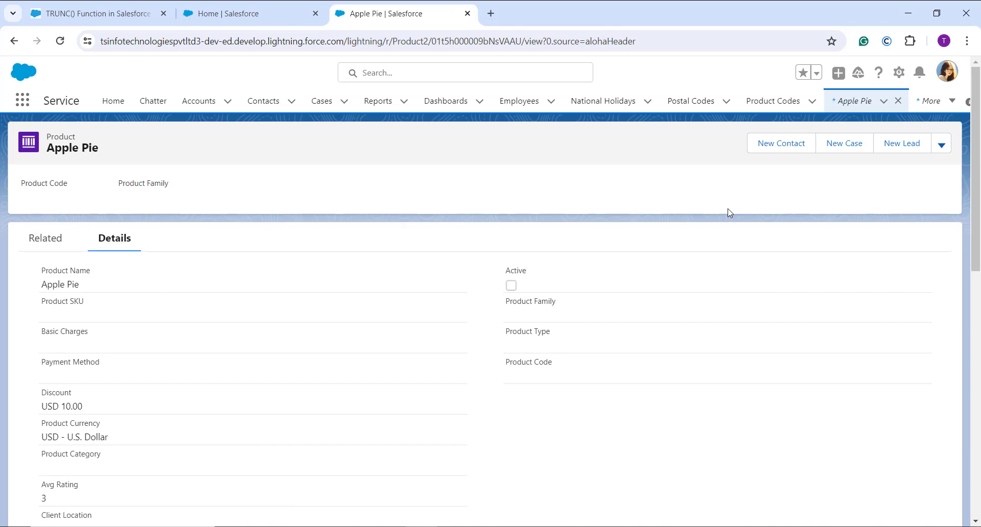
Step: Edit the Apple Pie record's Weight to 156.3986, save it and examine the resulting Shipping Charges value
click(941, 146)
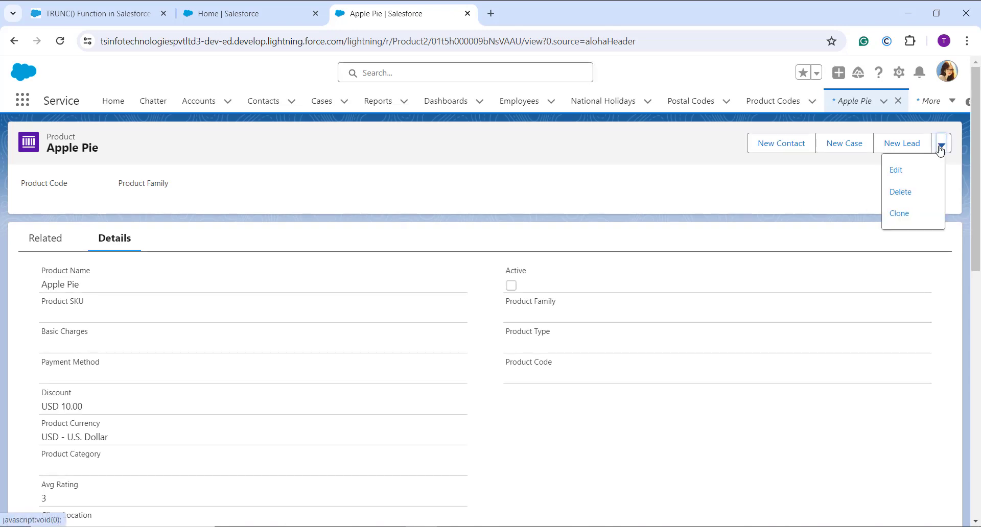
click(910, 170)
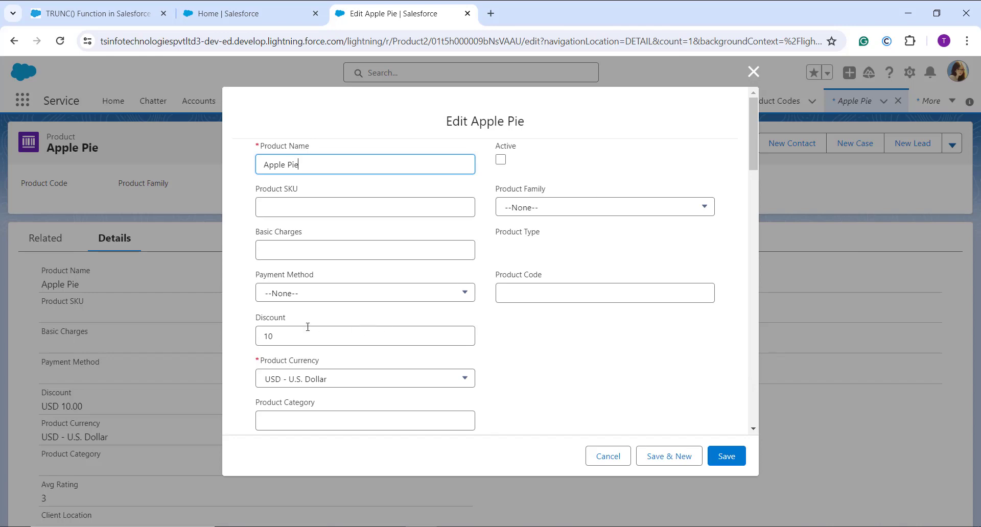
scroll(308, 328, down, 7)
scroll(308, 328, down, 8)
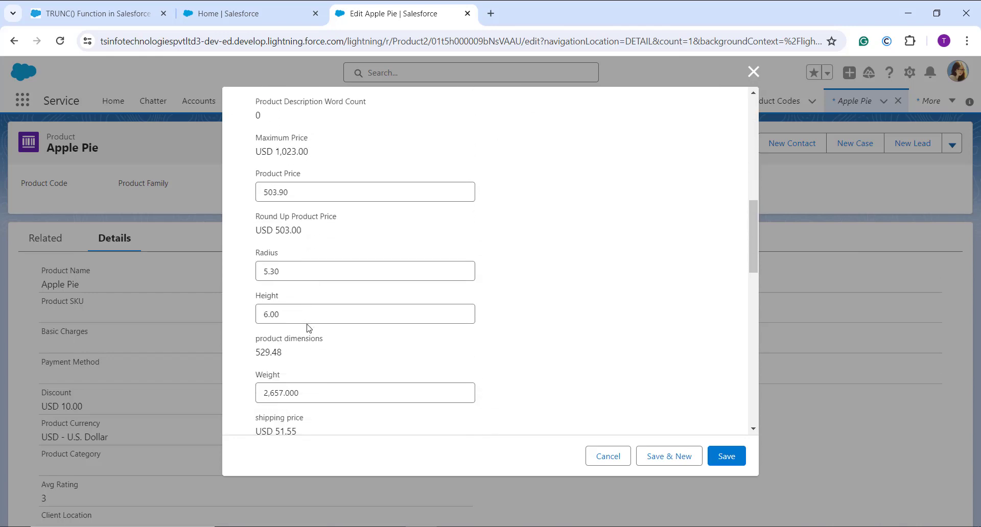
scroll(308, 328, down, 3)
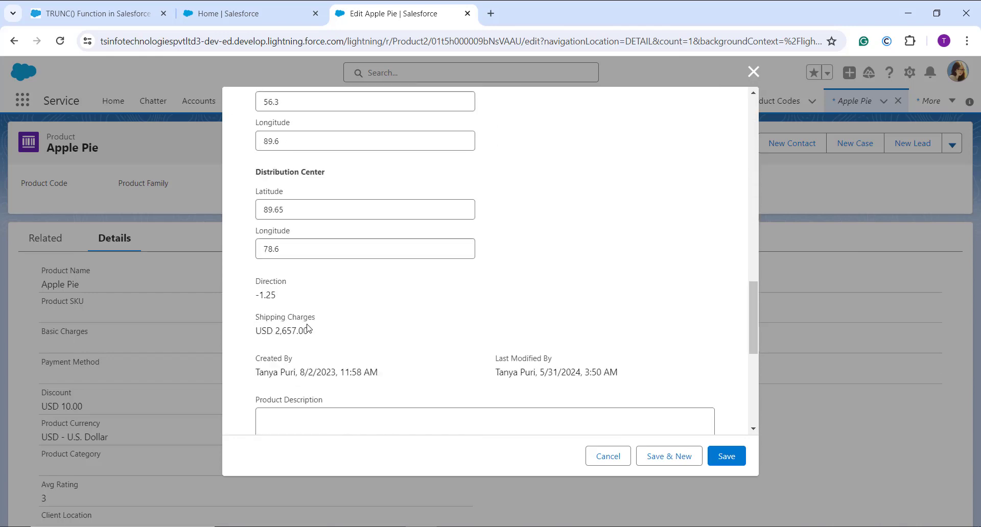
scroll(308, 328, up, 10)
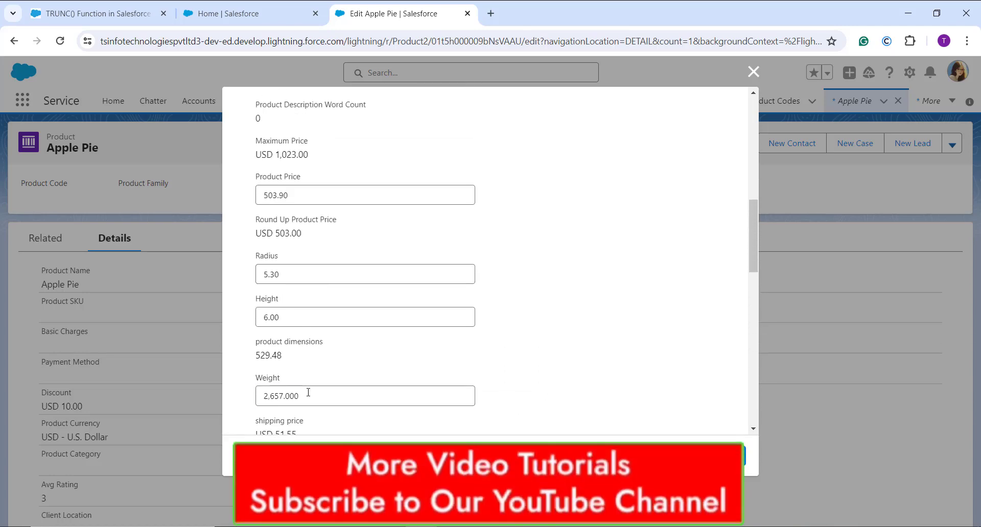
click(308, 392)
key(BackSpace)
key(BackSpace)
key(BackSpace)
key(BackSpace)
key(BackSpace)
key(BackSpace)
key(BackSpace)
key(BackSpace)
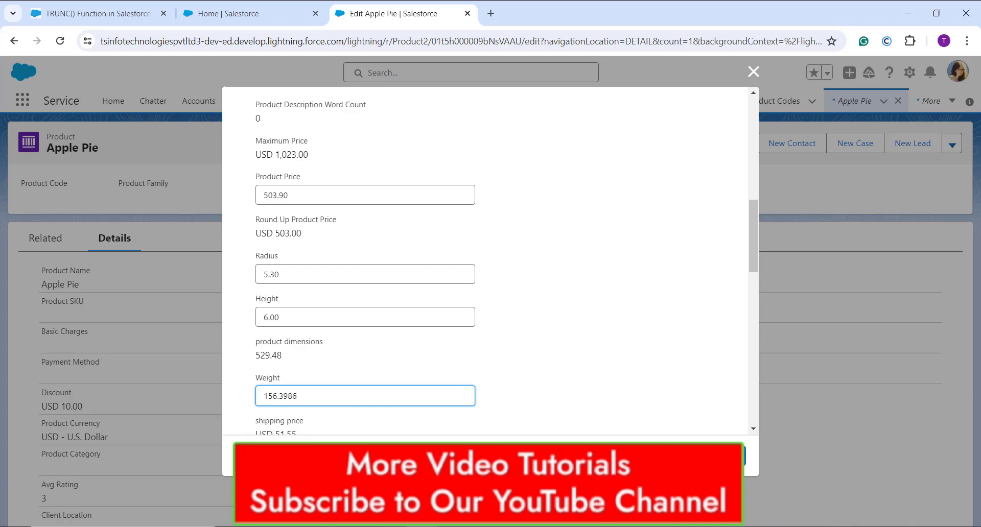
click(728, 456)
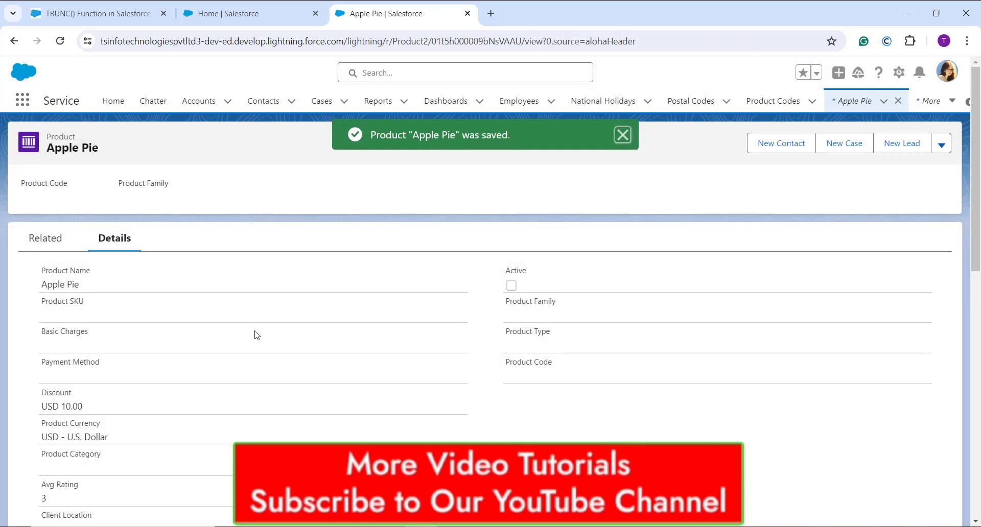
scroll(257, 335, down, 10)
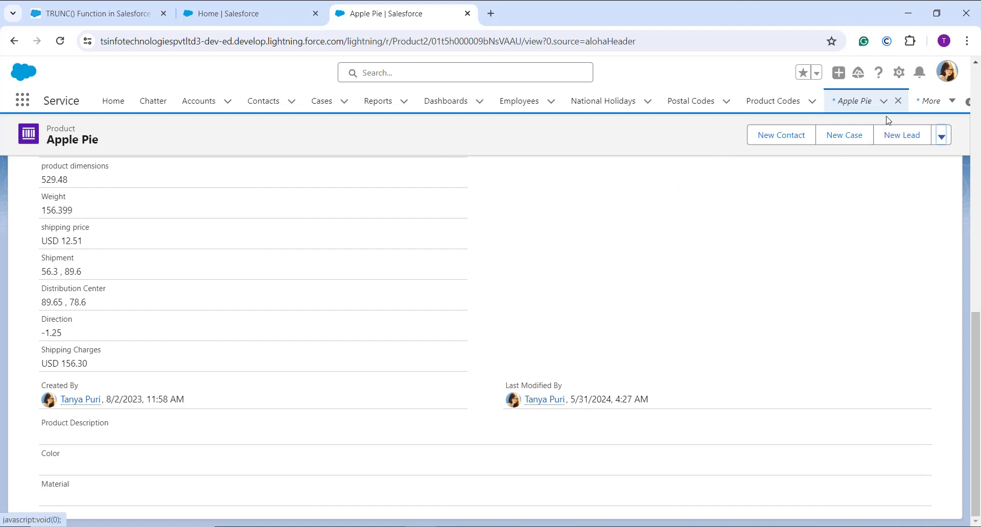
Step: Switch from Lightning Experience to Salesforce Classic and open Setup
click(947, 72)
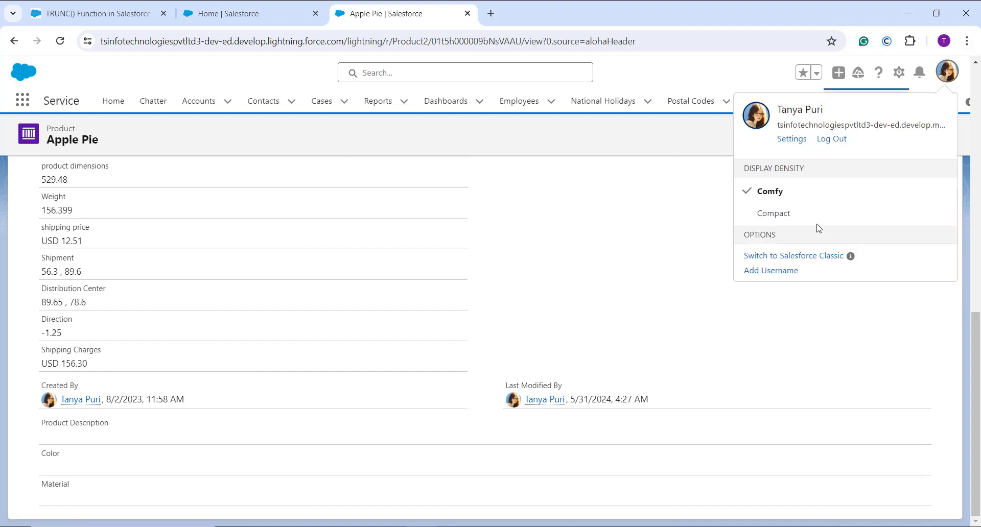
click(810, 256)
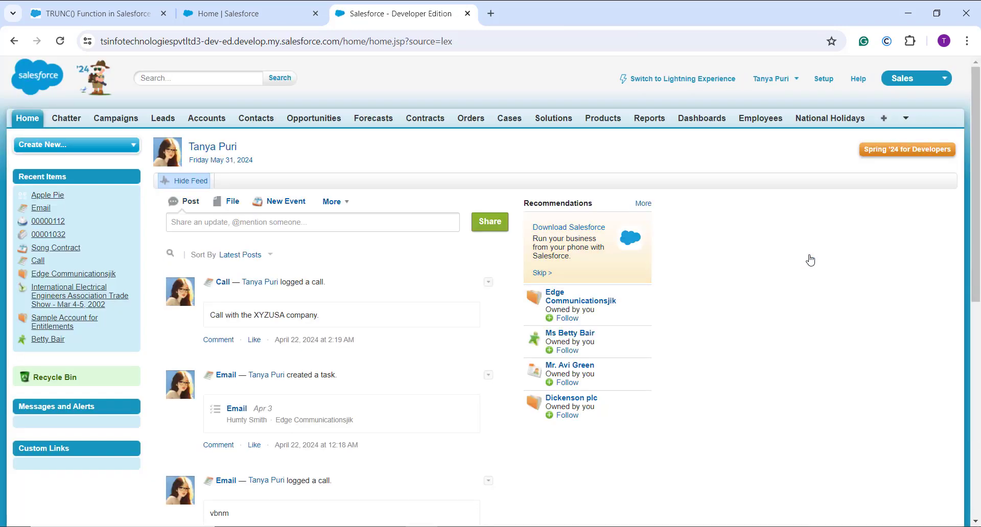
click(828, 82)
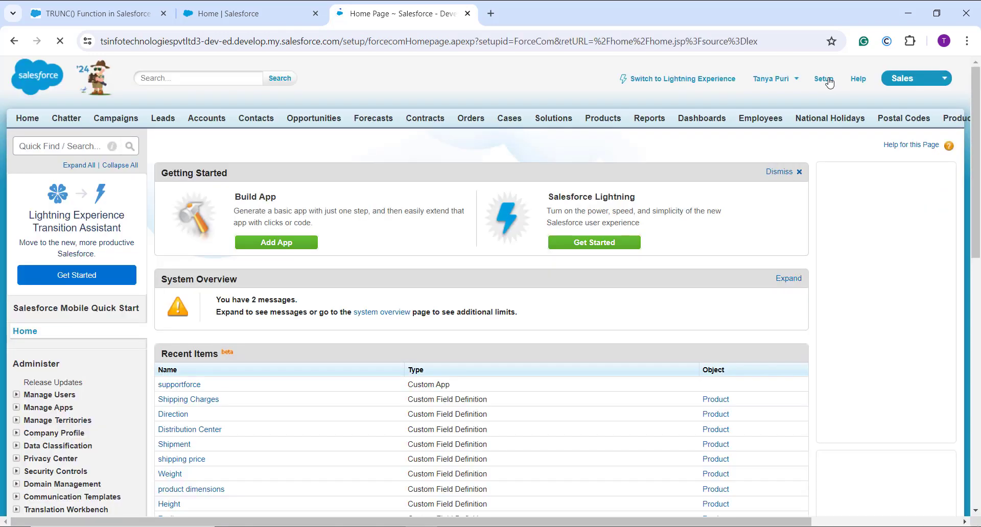
Step: Open the Campaign object's Fields page under the Customize section of Setup
scroll(78, 392, down, 7)
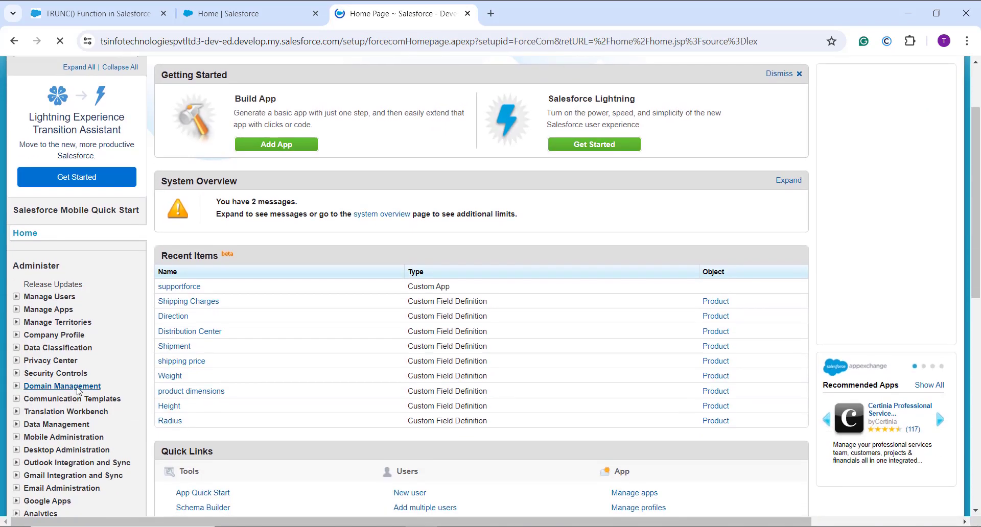
scroll(78, 392, down, 2)
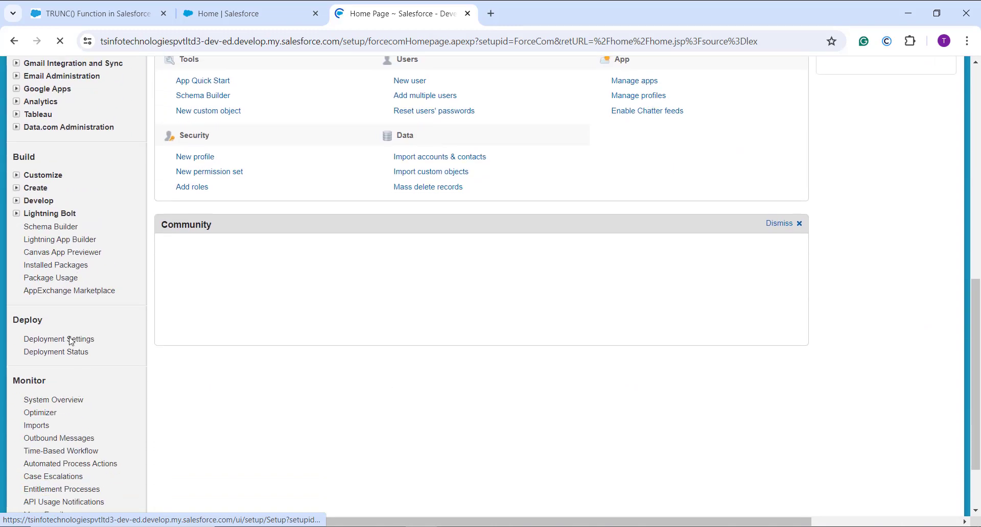
click(16, 175)
scroll(142, 283, down, 2)
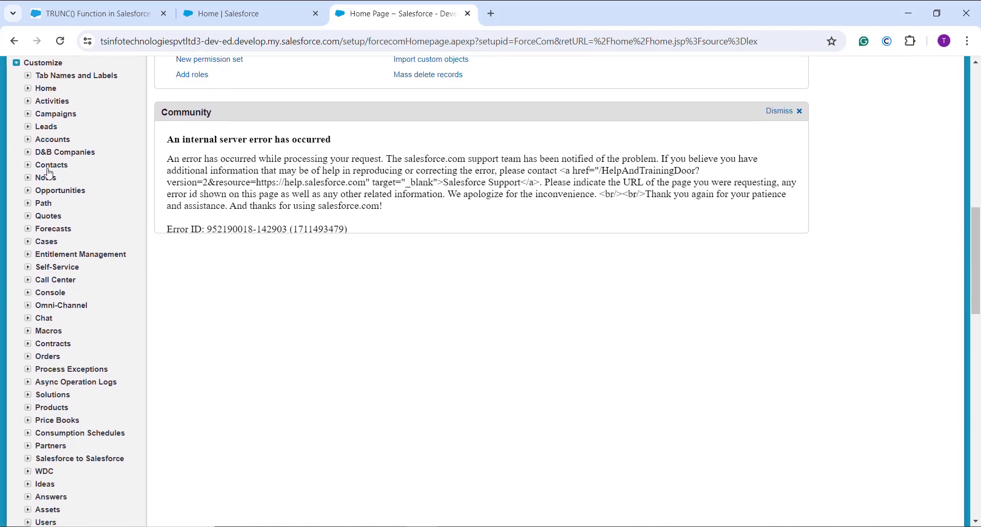
click(27, 114)
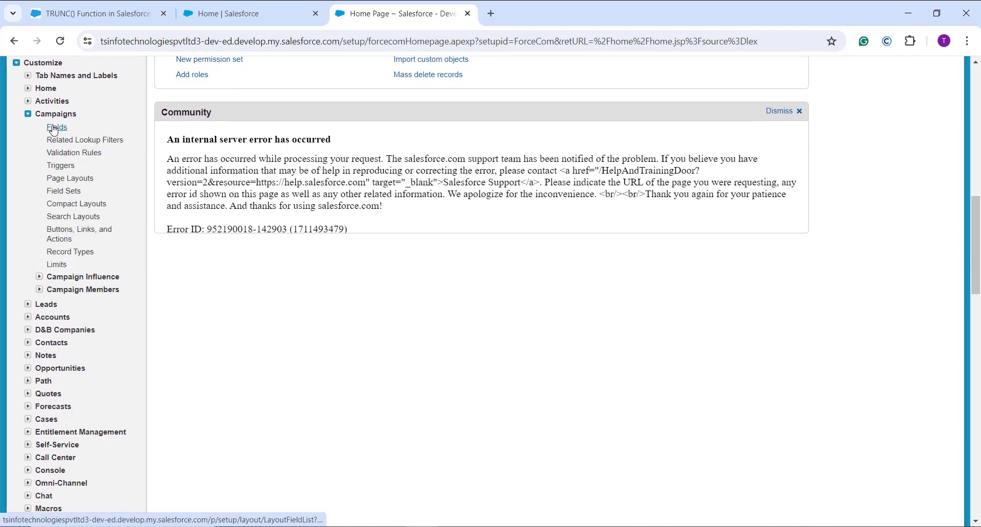
click(54, 127)
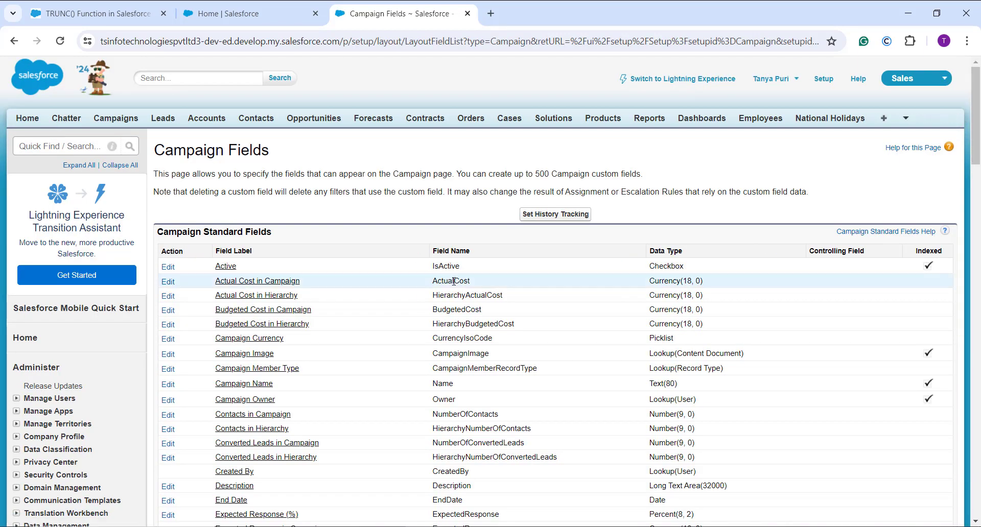
Step: Start a new Campaign custom field and choose Formula as its data type
scroll(452, 279, down, 4)
scroll(454, 281, down, 9)
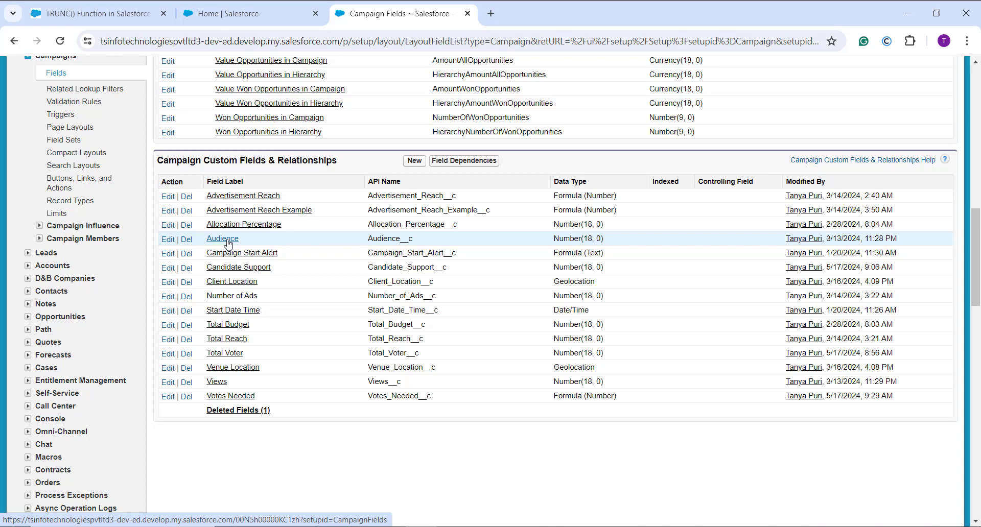
click(416, 164)
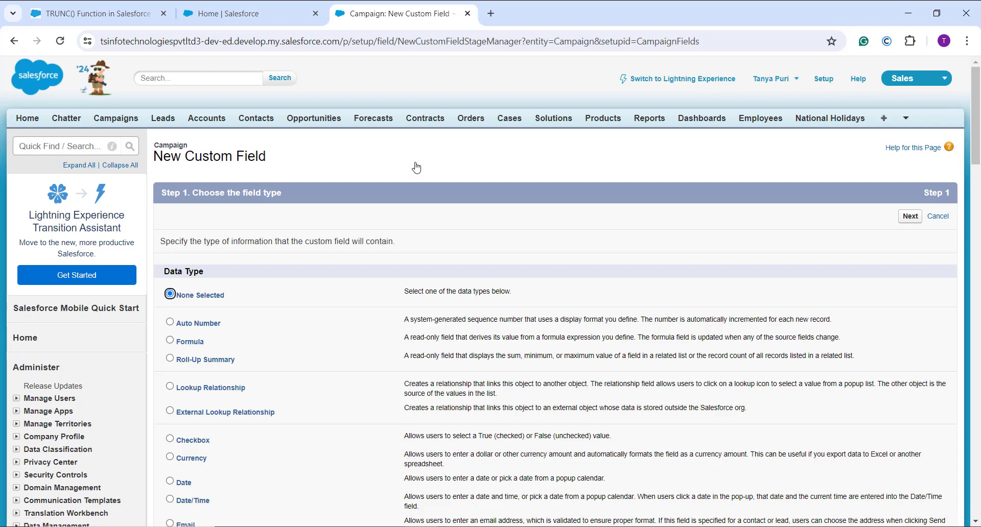
click(191, 344)
click(910, 216)
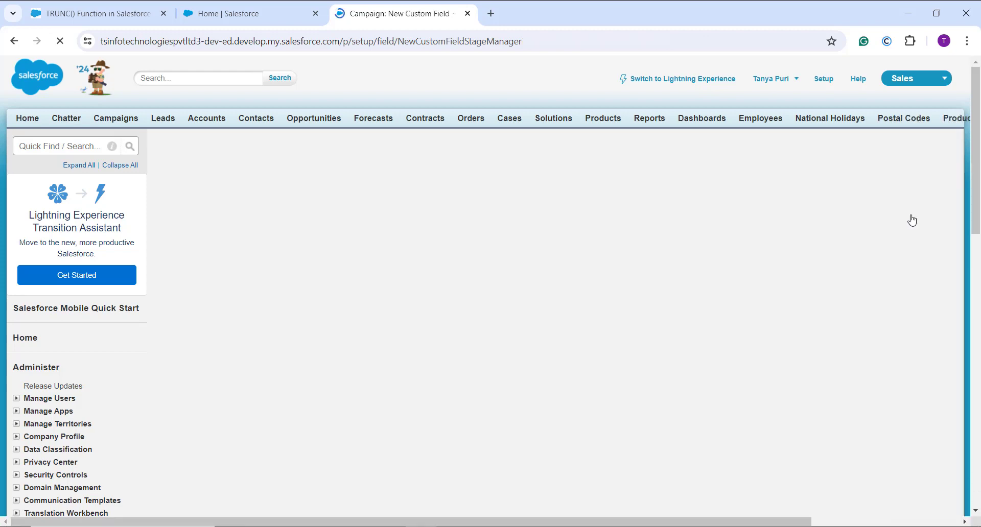
Step: Label the new formula field Campaign Budget and let the field name fill in from the label
click(371, 244)
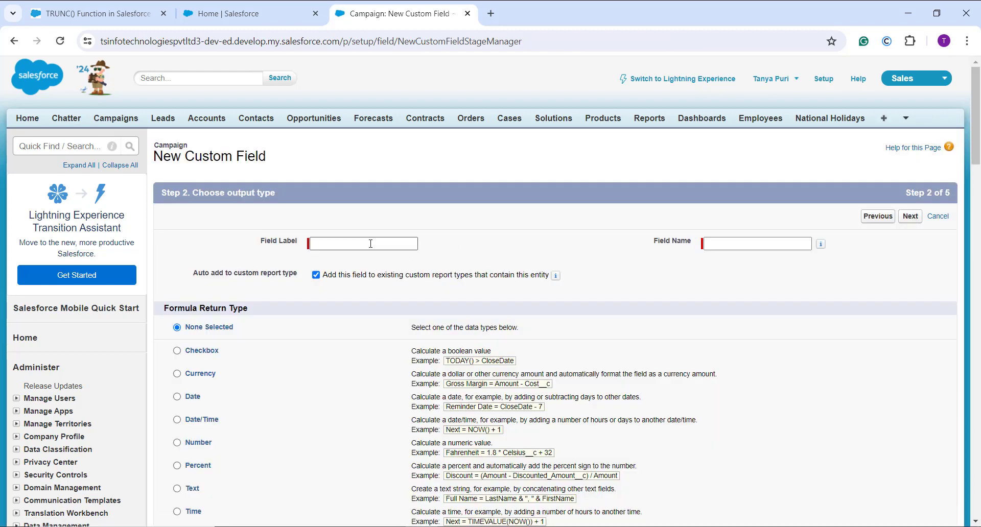
click(345, 242)
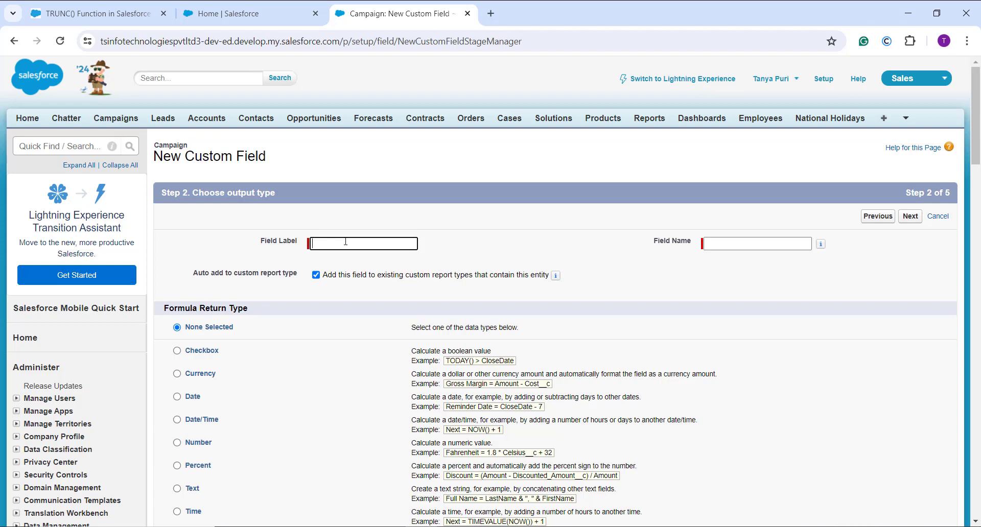
text(Campaign Budget)
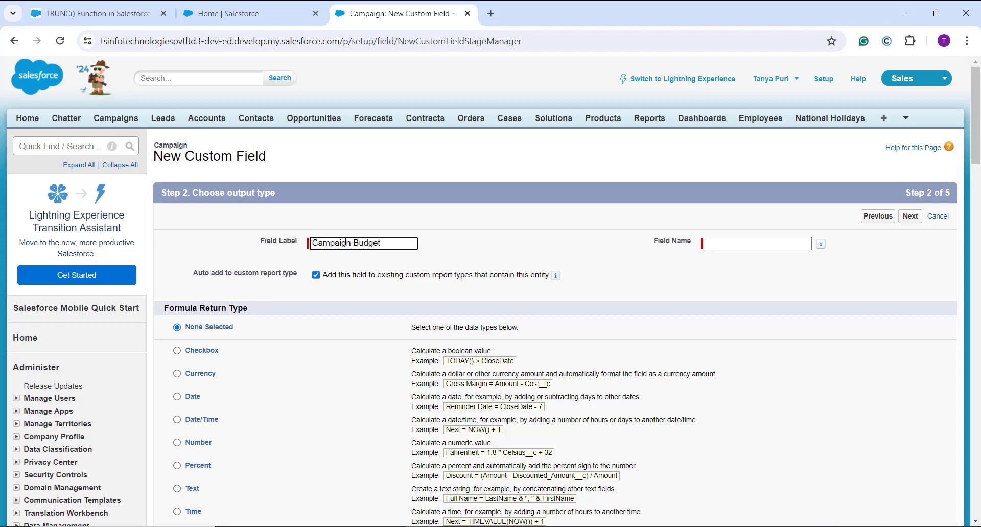
click(566, 295)
scroll(645, 302, down, 3)
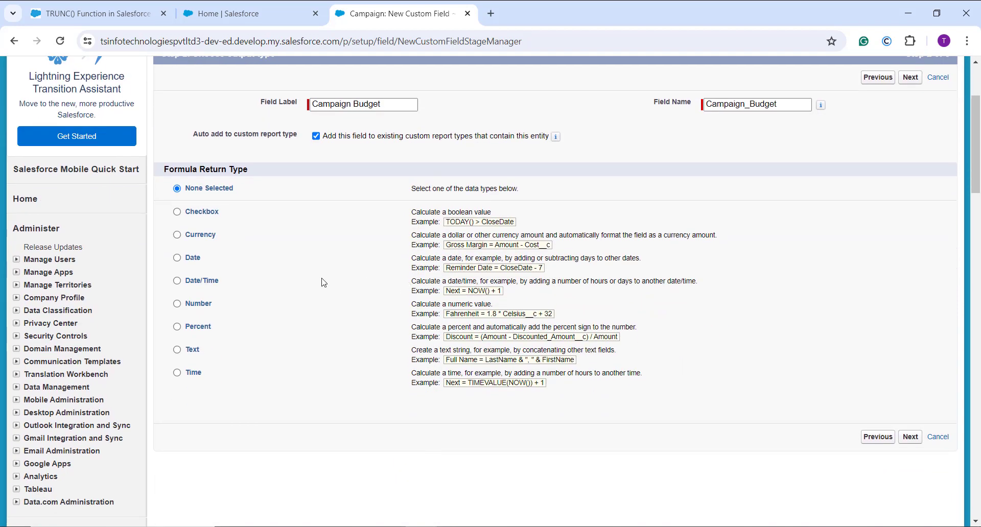
Step: Set the Campaign Budget formula's return type to Currency with 1 decimal place and proceed to the formula entry
click(177, 235)
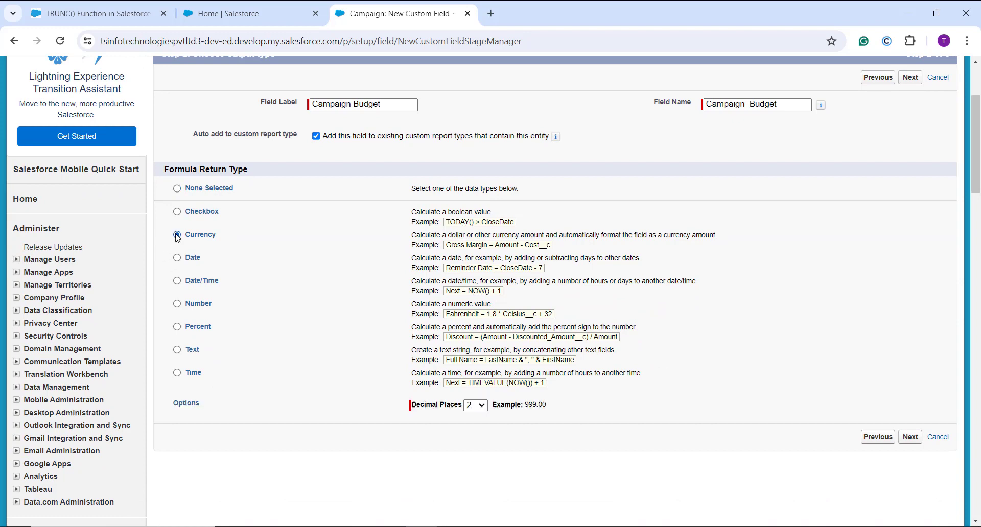
click(475, 405)
click(474, 206)
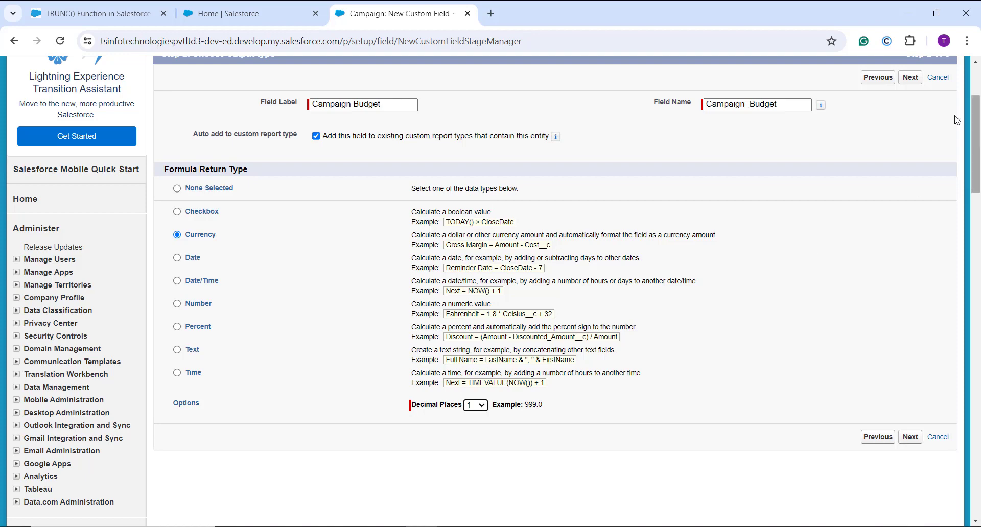
click(914, 79)
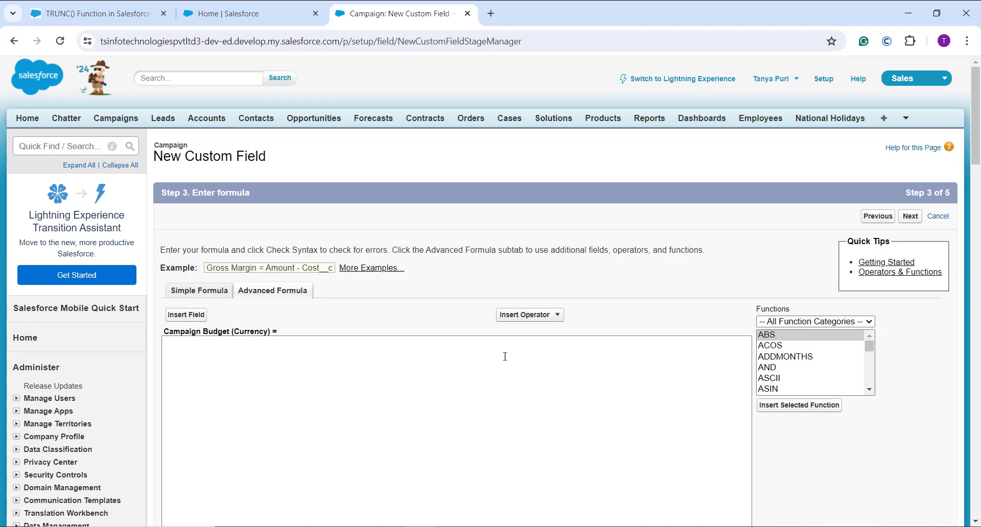
Step: Insert the TRUNC function from the Math category into the Campaign Budget formula
click(800, 322)
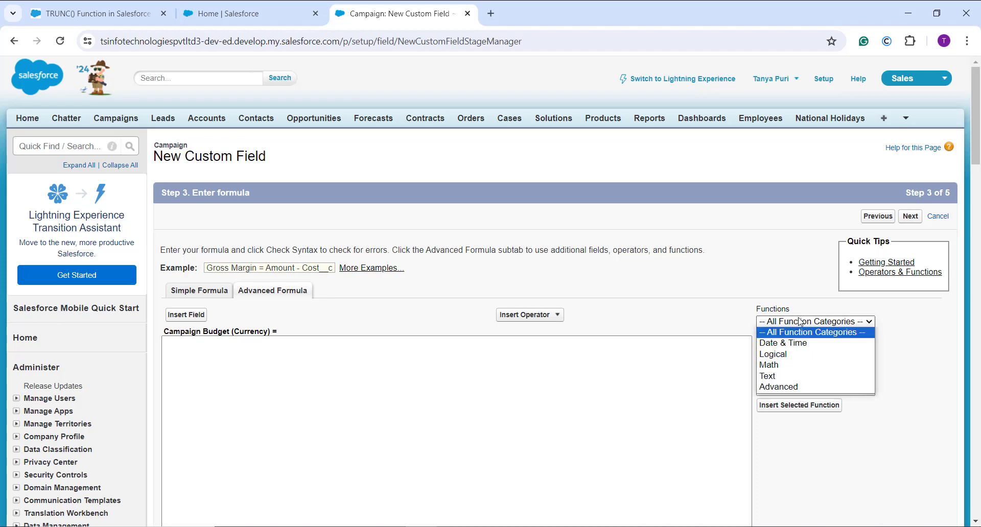
click(780, 365)
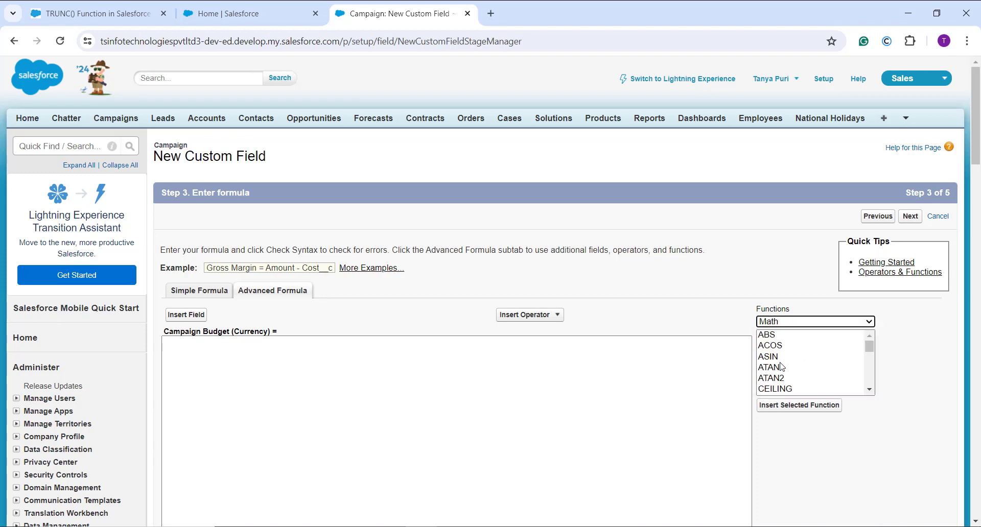
scroll(802, 387, down, 1)
scroll(801, 388, down, 4)
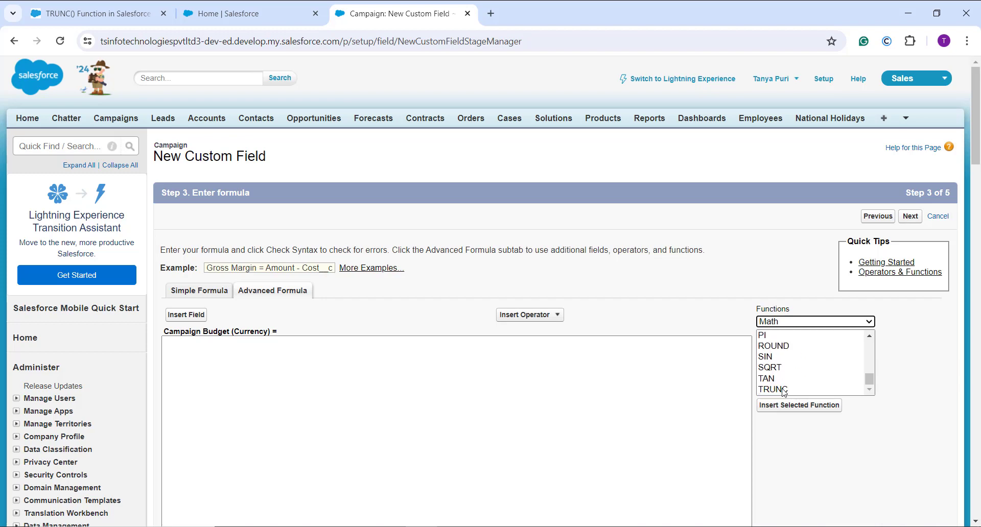
click(786, 390)
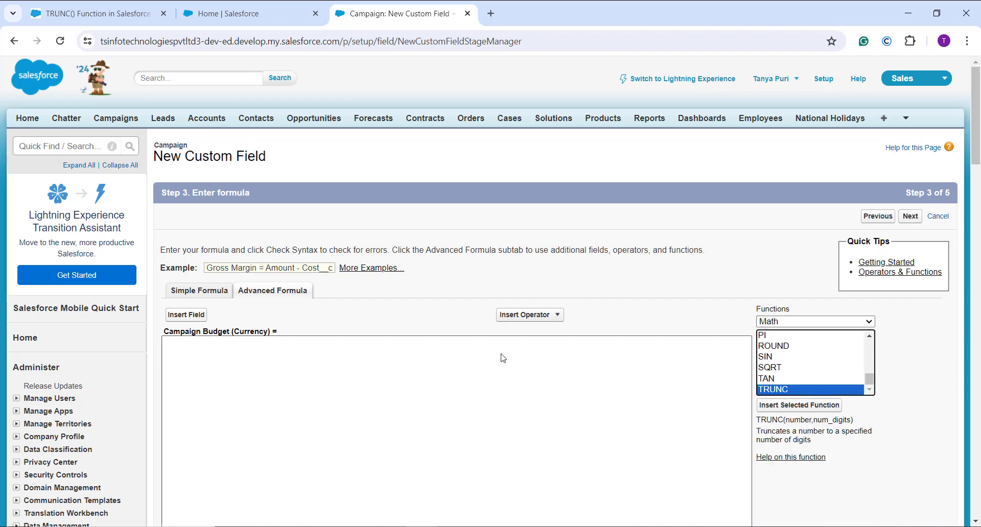
click(798, 405)
Step: Replace TRUNC's number placeholder with the Actual Cost in Campaign field
click(230, 341)
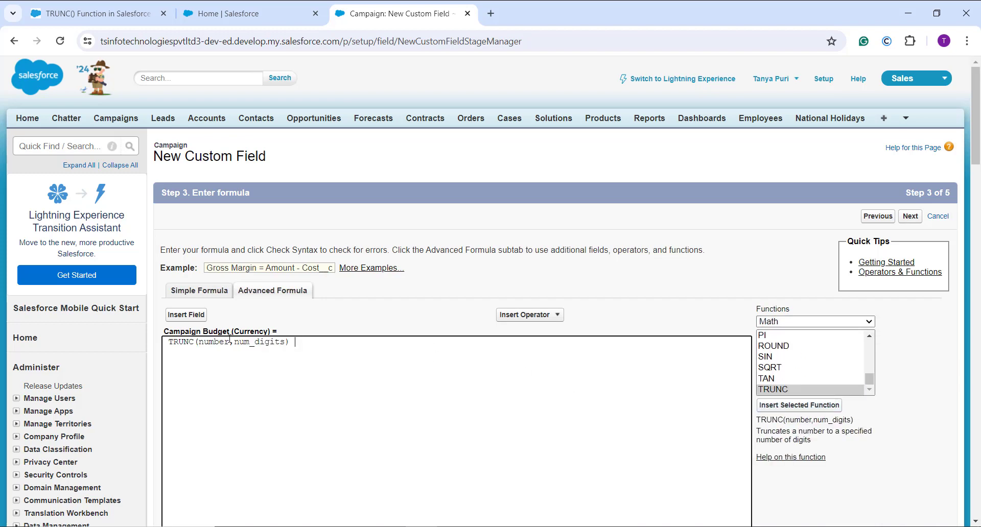
key(BackSpace)
key(BackSpace)
key(BackSpace)
key(BackSpace)
key(BackSpace)
key(BackSpace)
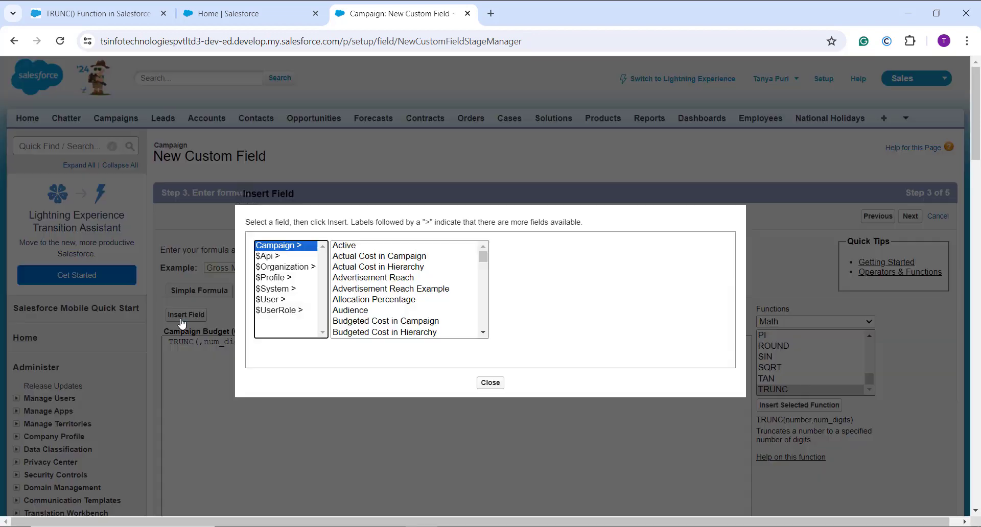
click(186, 314)
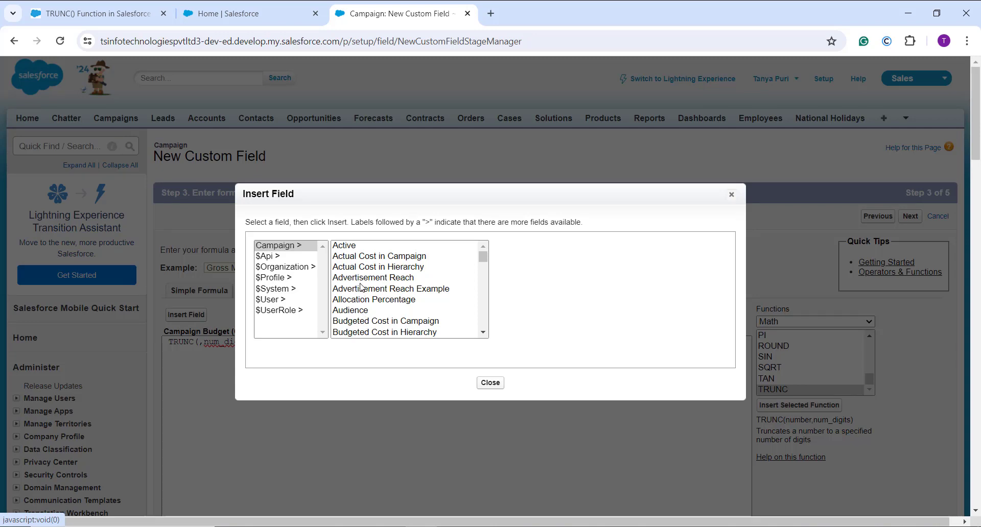
scroll(361, 287, down, 5)
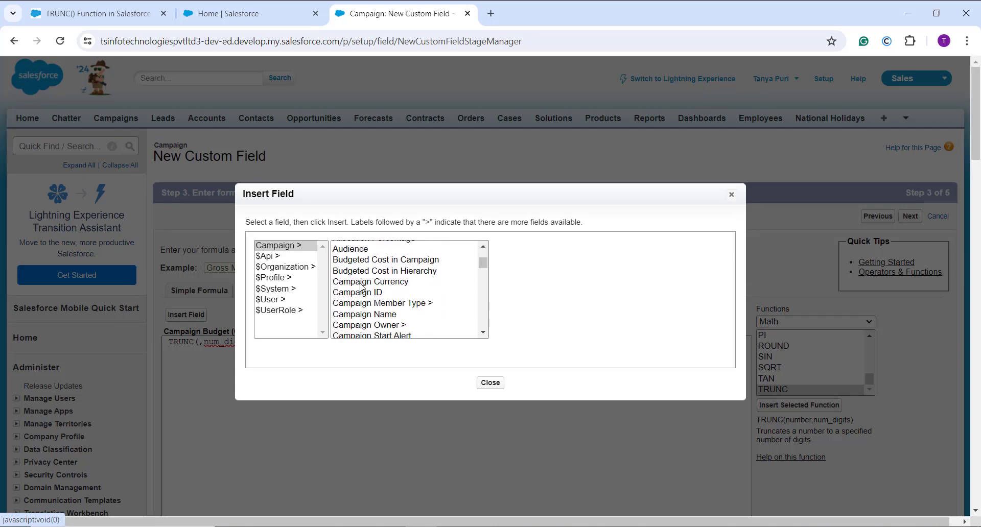
scroll(360, 287, up, 3)
click(369, 246)
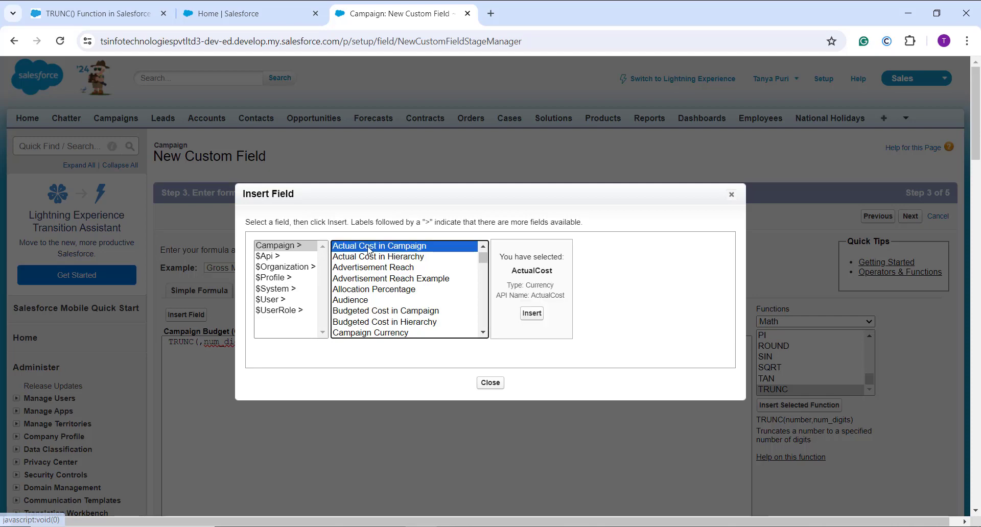
click(531, 313)
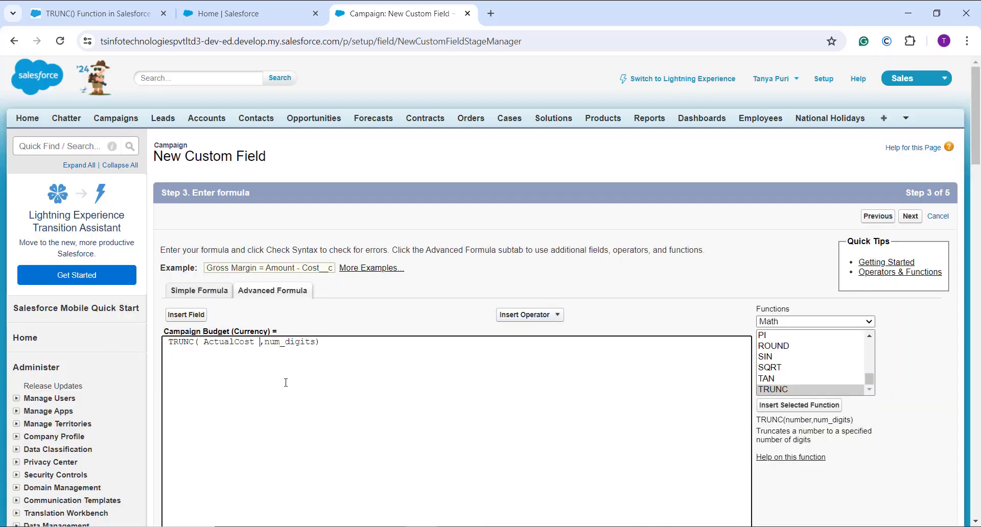
Step: Divide ActualCost by the Budgeted Cost in Campaign field inside the TRUNC function
click(540, 318)
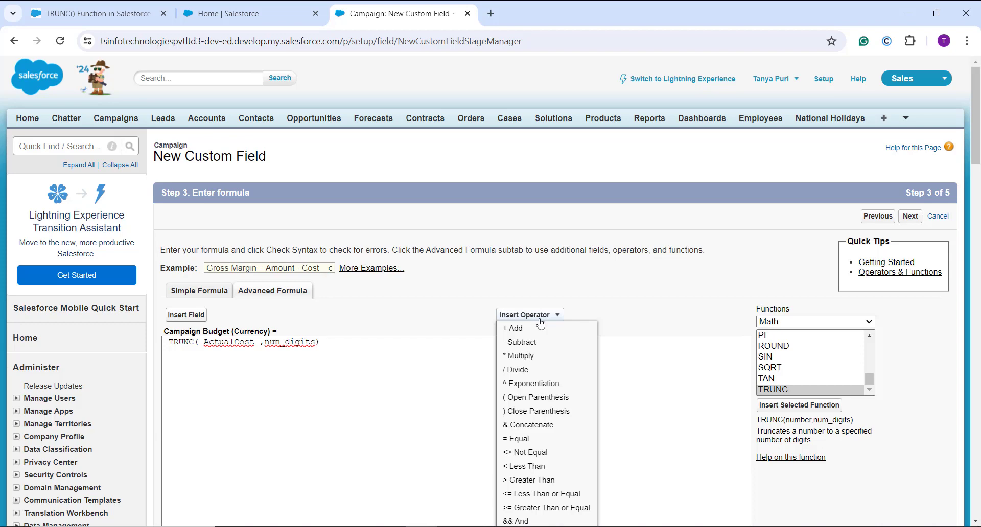
click(517, 370)
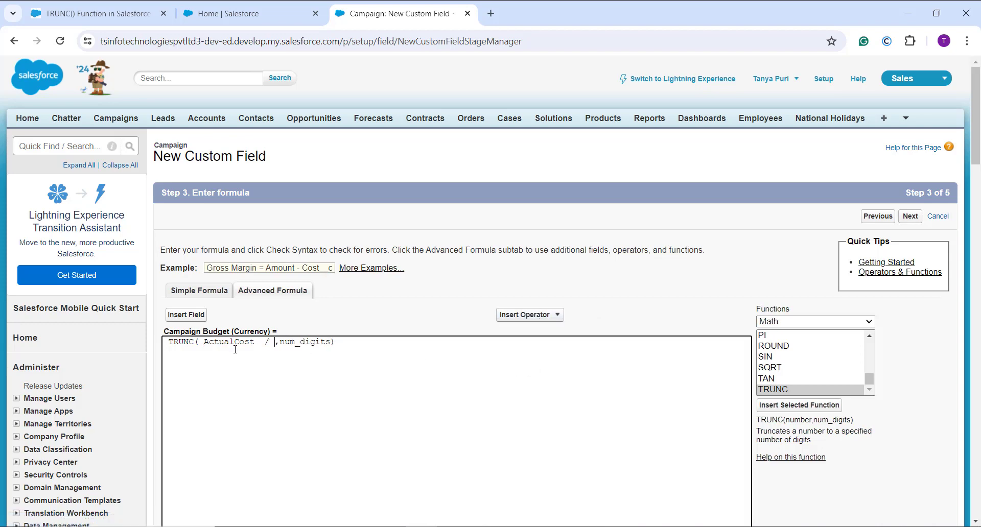
click(192, 317)
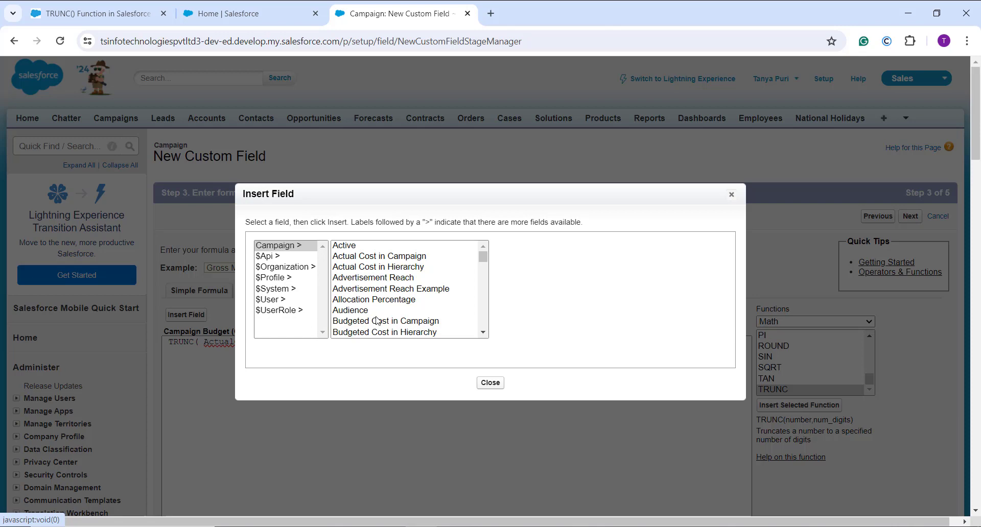
scroll(387, 312, down, 3)
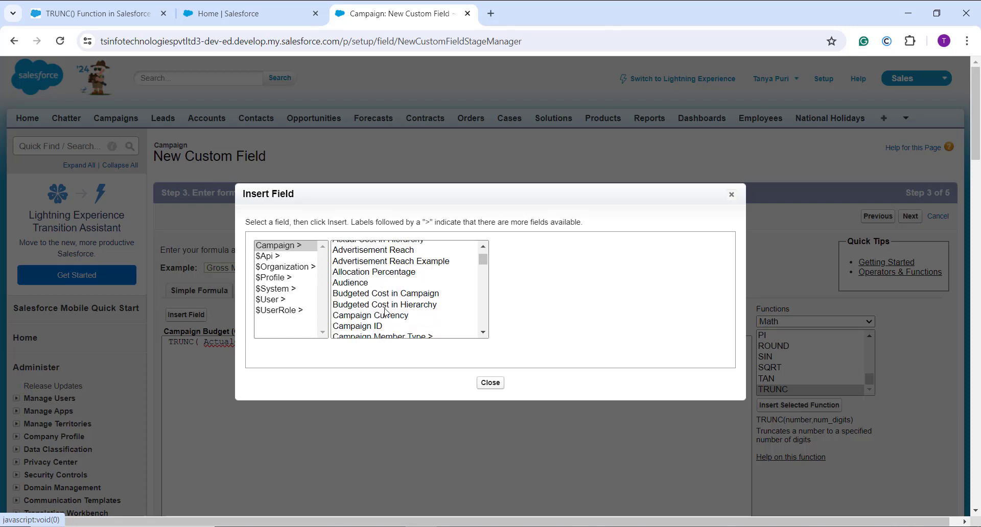
scroll(396, 271, up, 2)
click(397, 262)
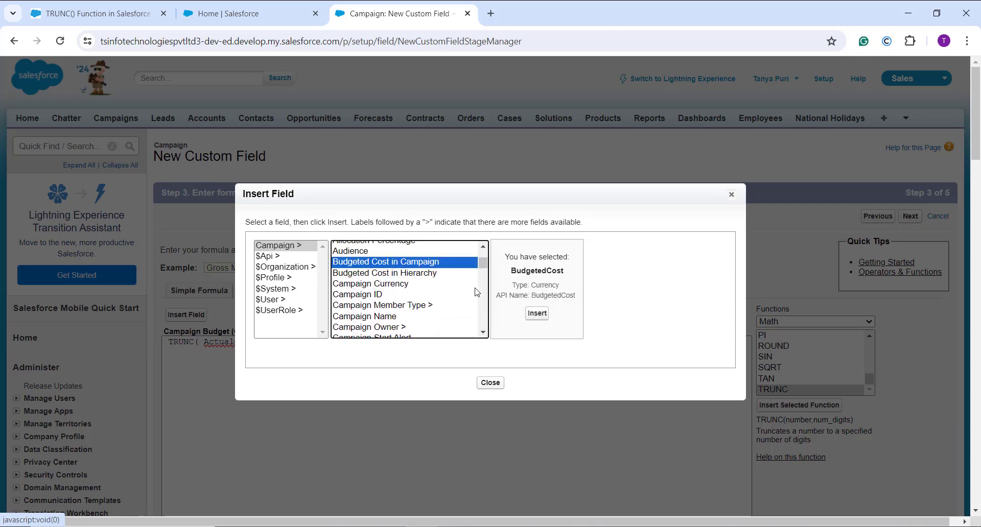
click(534, 317)
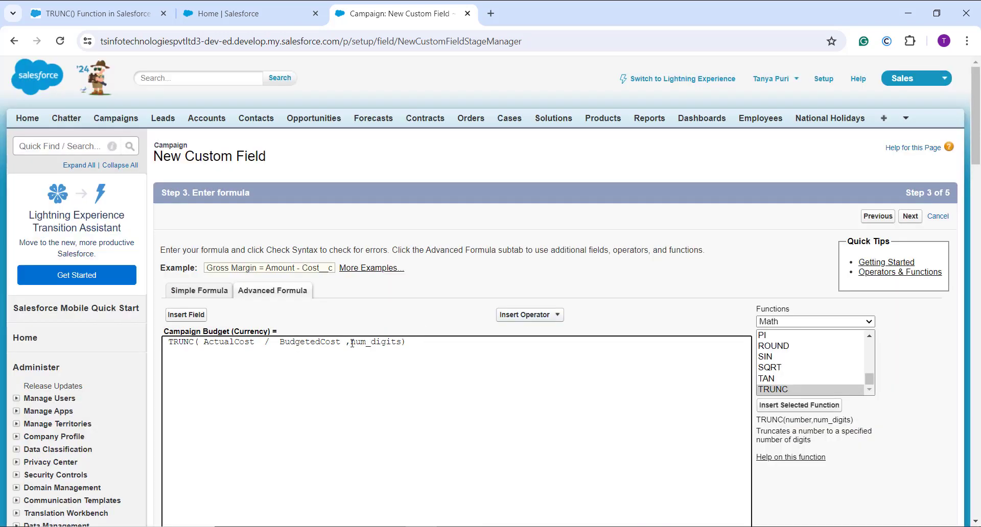
Step: Multiply the cost ratio in the TRUNC formula by 100
click(559, 314)
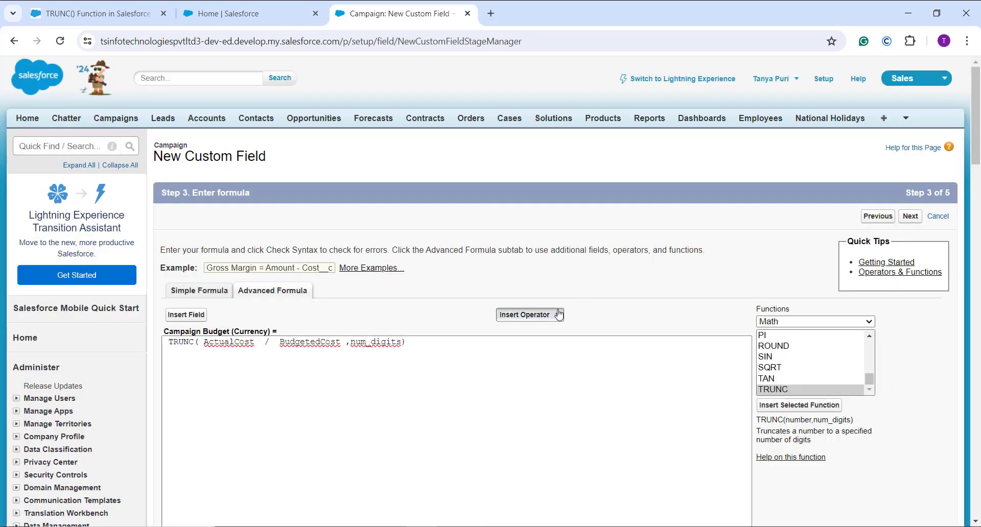
click(533, 357)
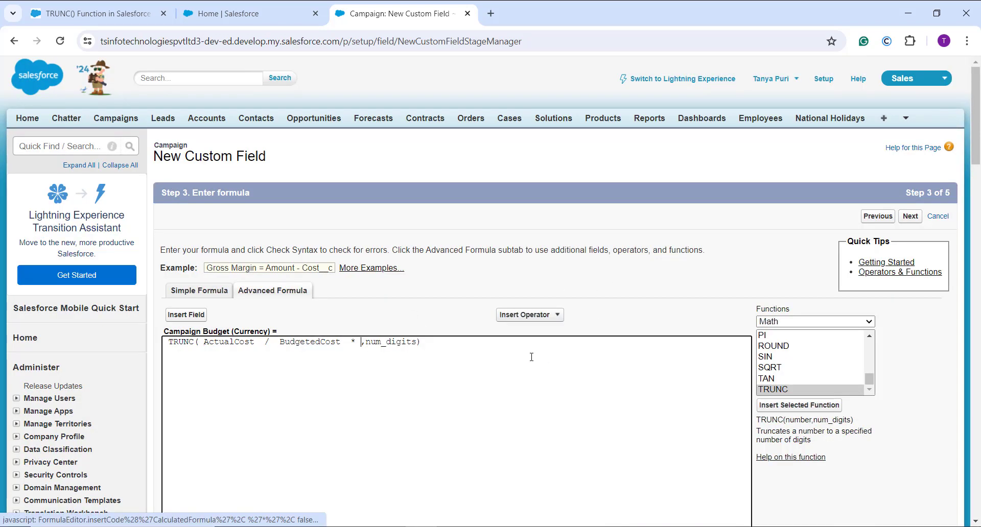
text(100)
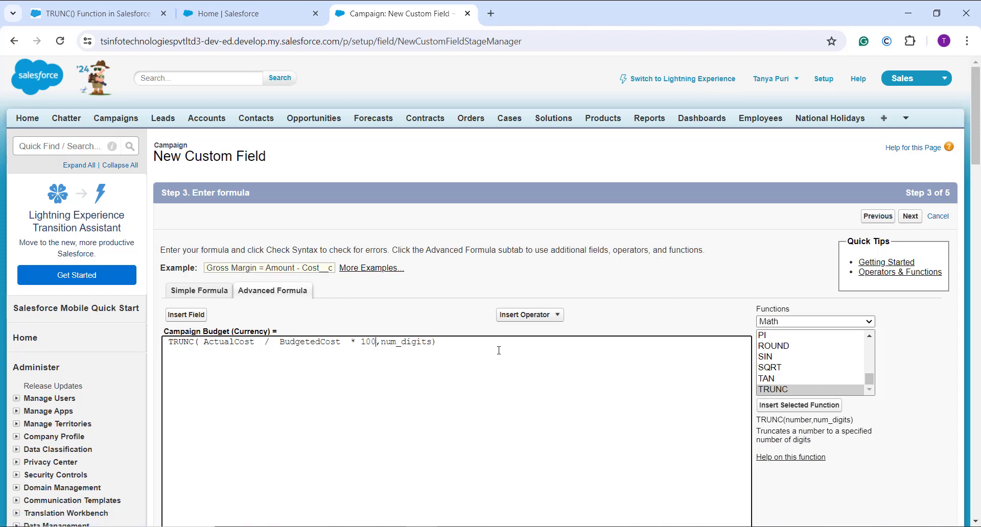
Step: Replace TRUNC's num_digits placeholder with 0
key(BackSpace)
key(BackSpace)
key(BackSpace)
key(BackSpace)
key(BackSpace)
key(BackSpace)
key(BackSpace)
key(BackSpace)
key(BackSpace)
key(BackSpace)
text(0)
Step: Check the syntax of the Campaign Budget formula
scroll(456, 385, down, 5)
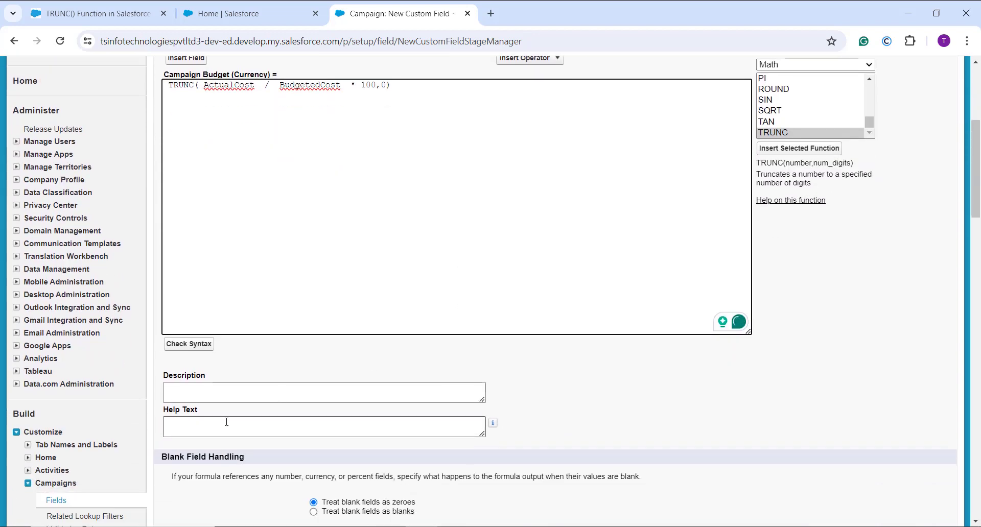
click(185, 347)
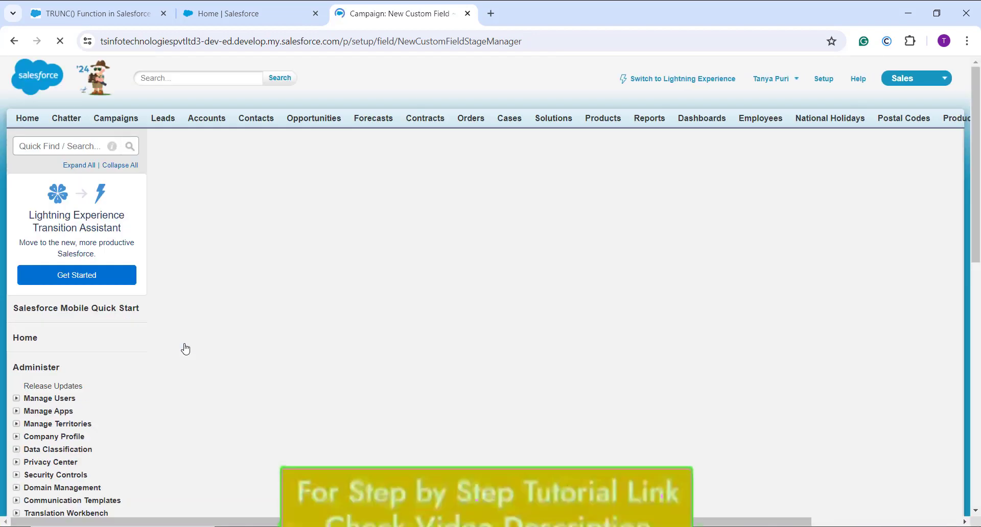
scroll(334, 368, down, 9)
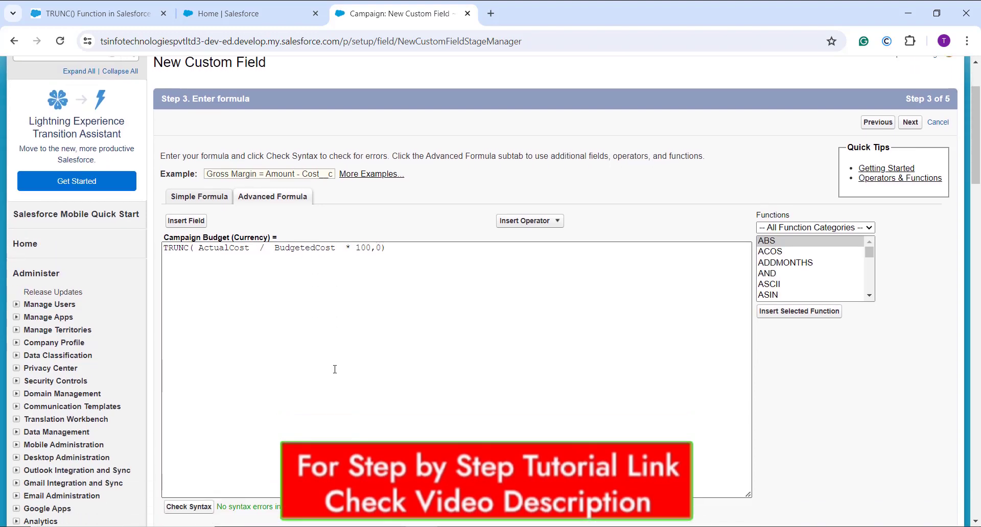
Step: Accept the default field-level security and Campaign Layout assignment, and save the Campaign Budget field
scroll(335, 369, up, 3)
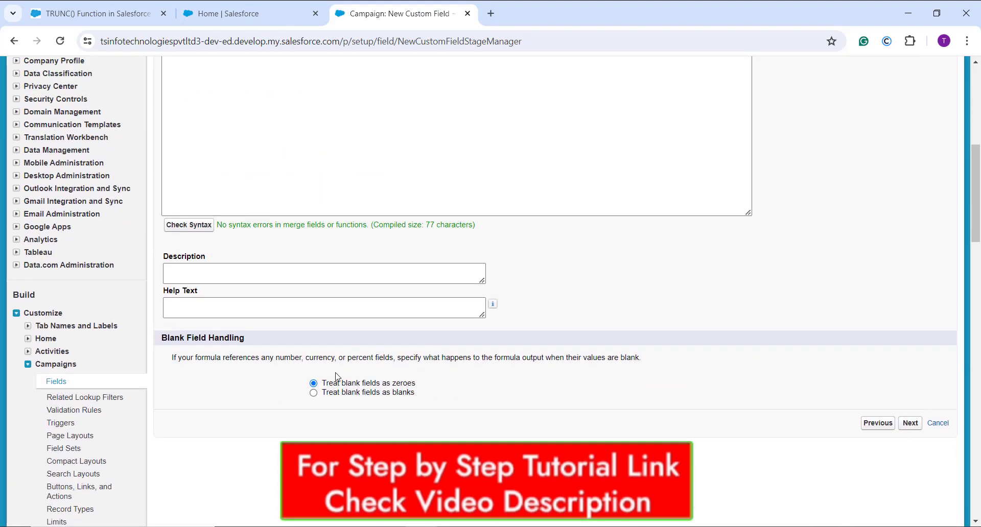
scroll(338, 377, up, 5)
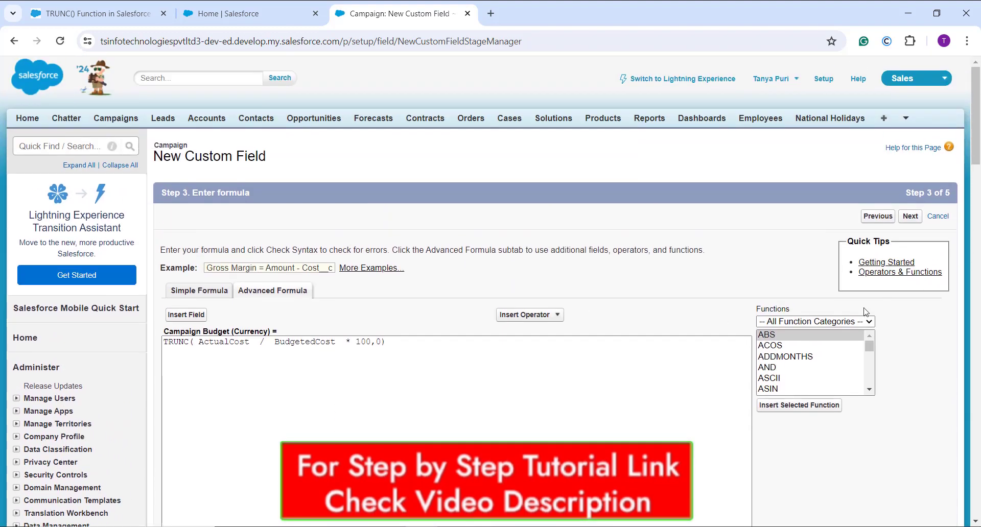
click(911, 217)
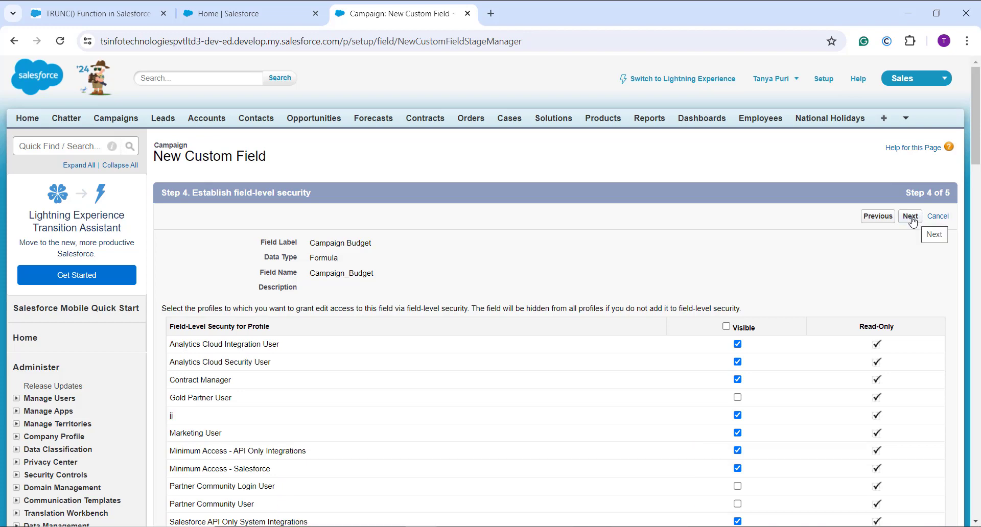
click(910, 217)
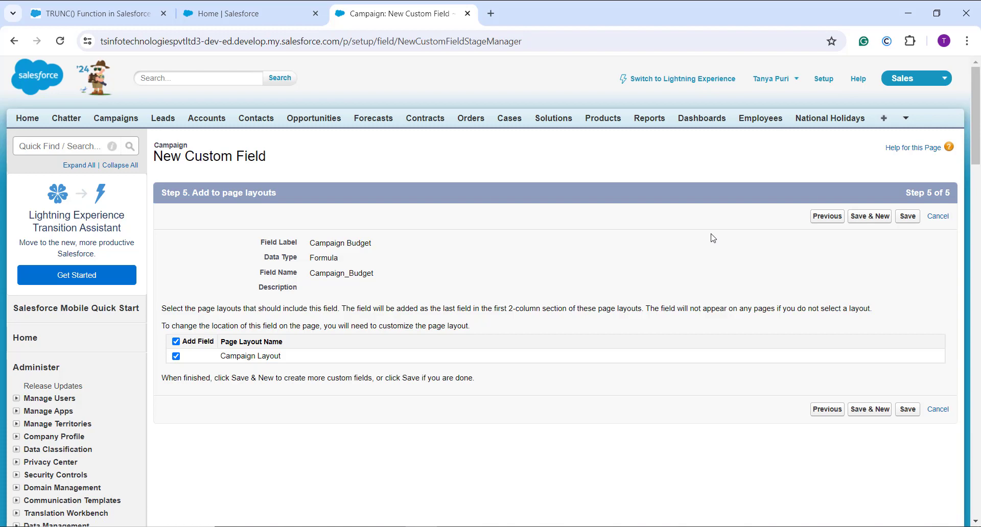
click(906, 218)
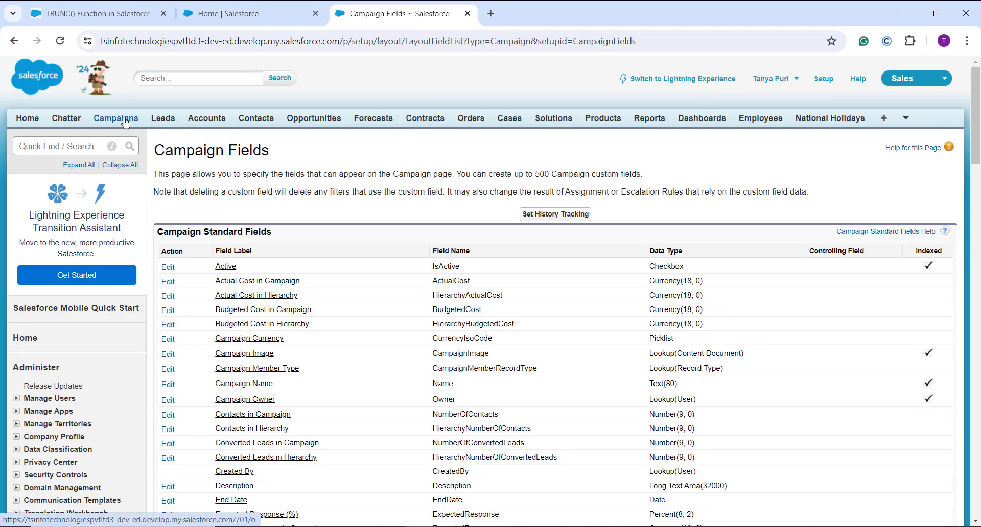
Step: On the International Electrical Engineers Association Trade Show campaign, enter 4.589 as Actual Cost and 7896 as Budgeted Cost
click(126, 121)
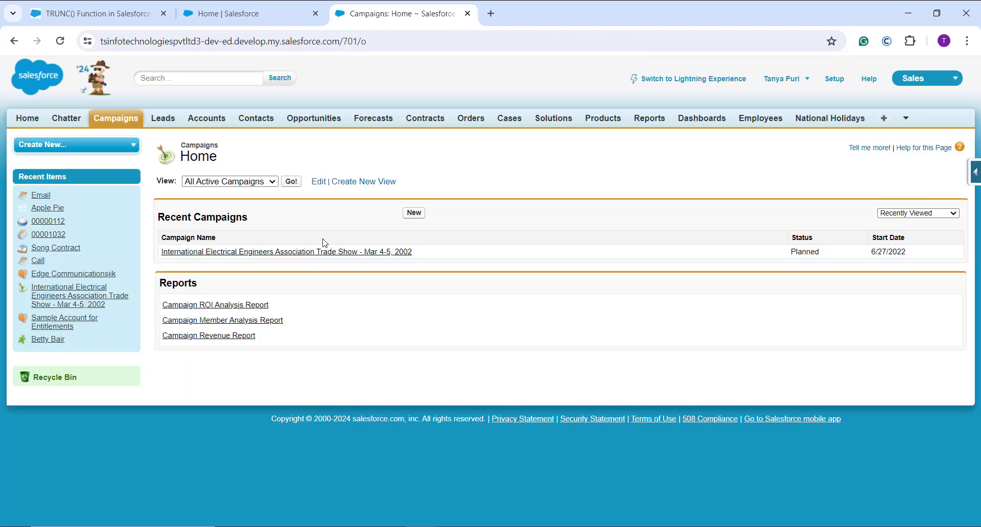
click(308, 252)
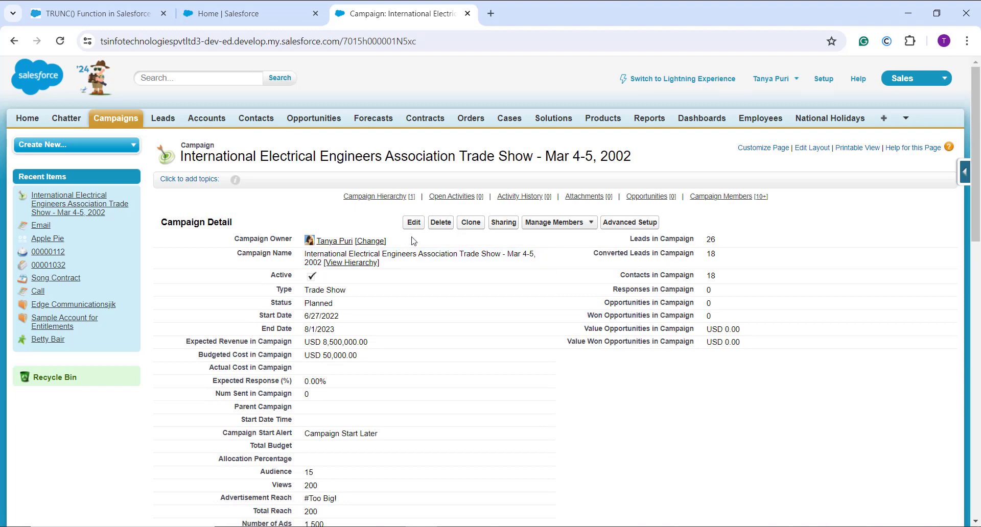
double_click(327, 371)
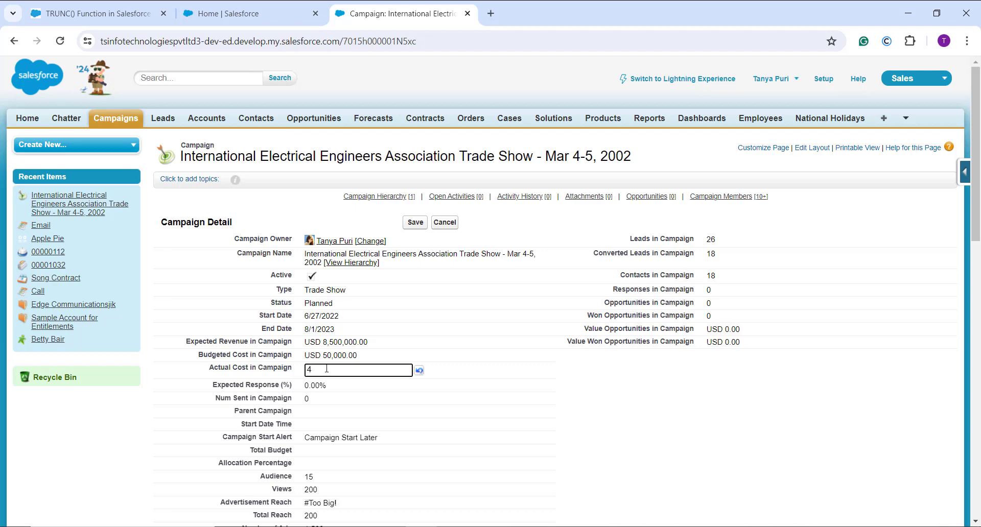
text(4.589)
double_click(326, 356)
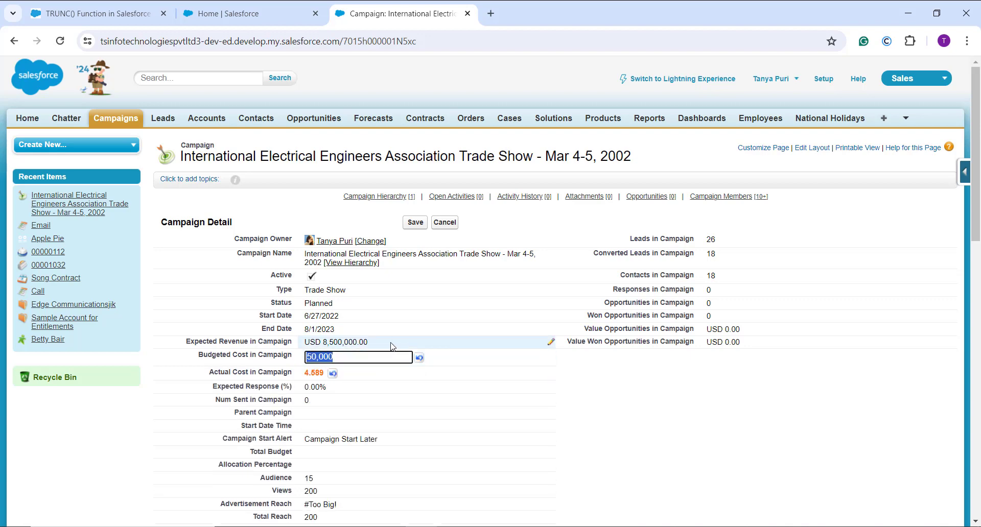
text(7896)
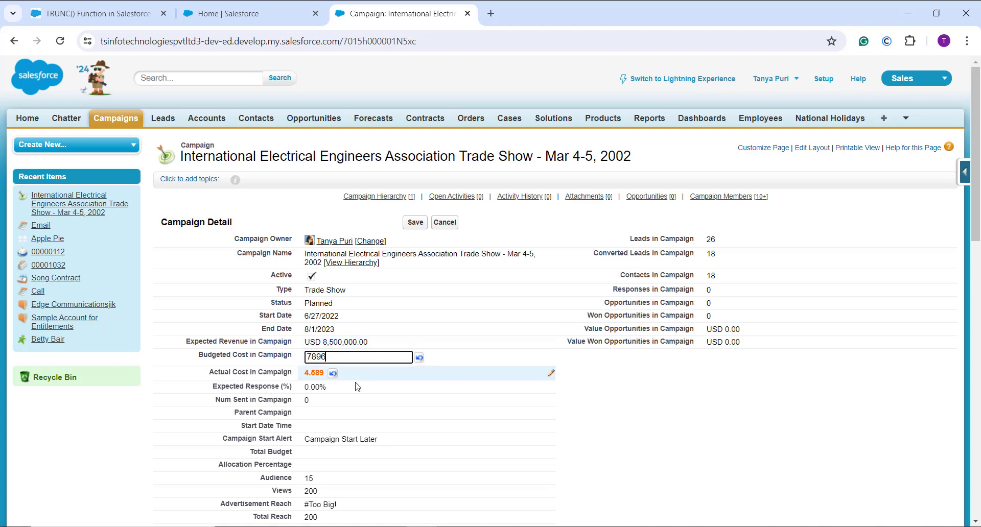
Step: Correct the campaign's Actual Cost to 4589 by removing the decimal point
double_click(309, 370)
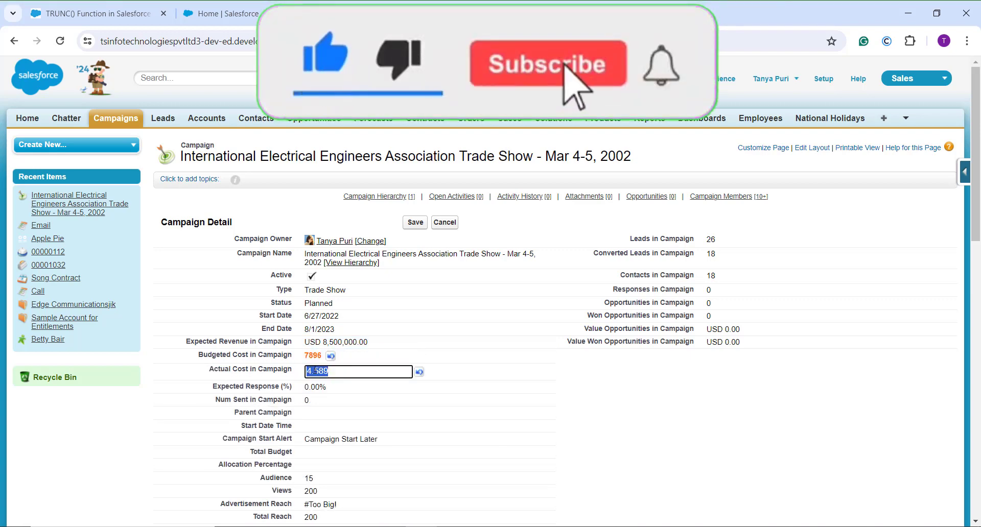
click(315, 372)
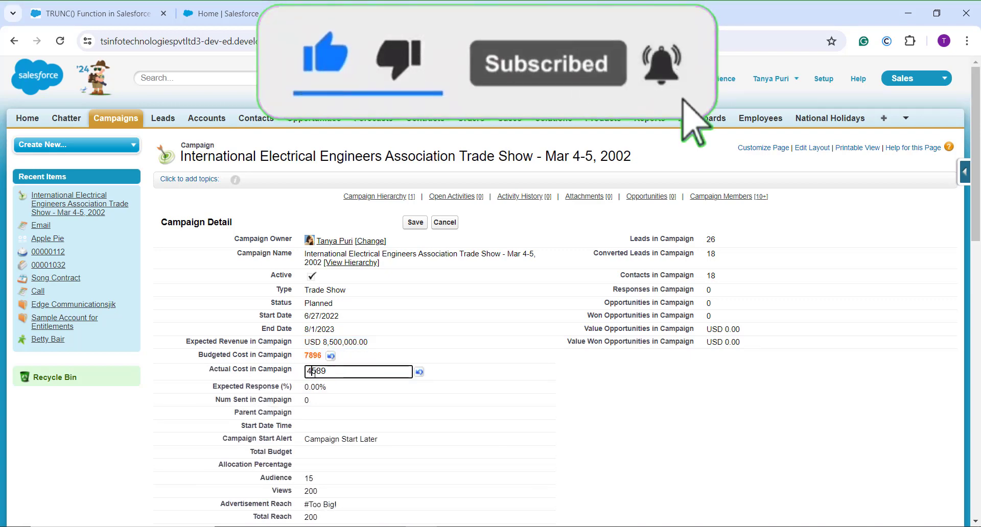
scroll(368, 357, down, 2)
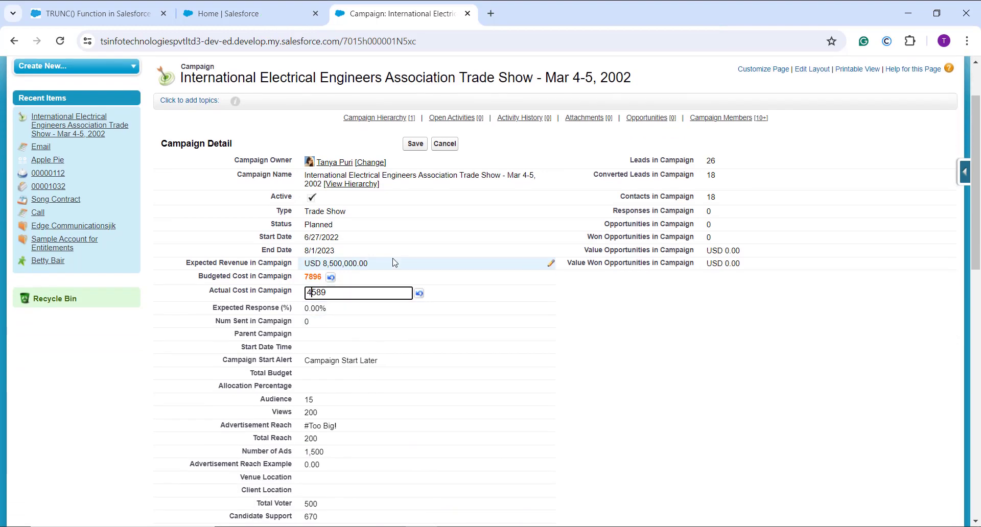
Step: Save the campaign's edited cost values and check the calculated Campaign Budget field
click(415, 145)
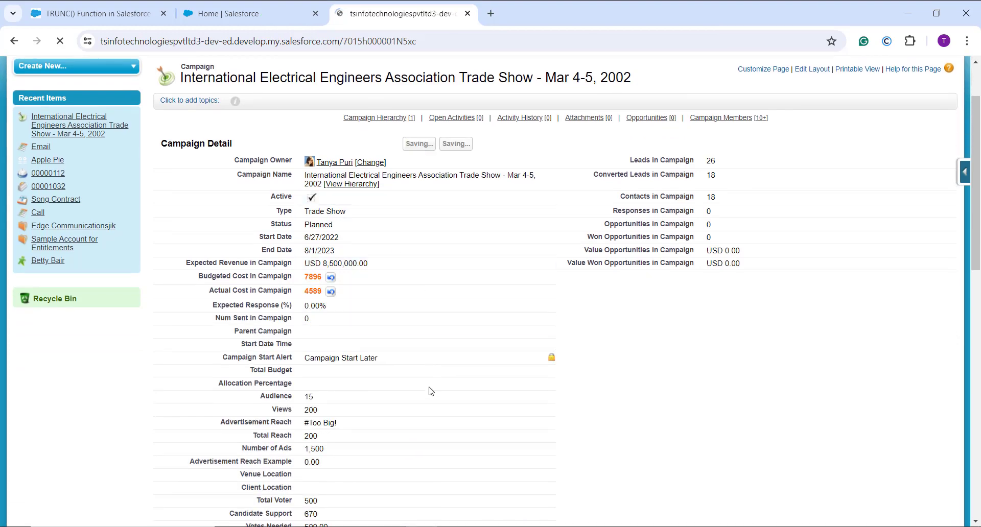
scroll(460, 393, down, 4)
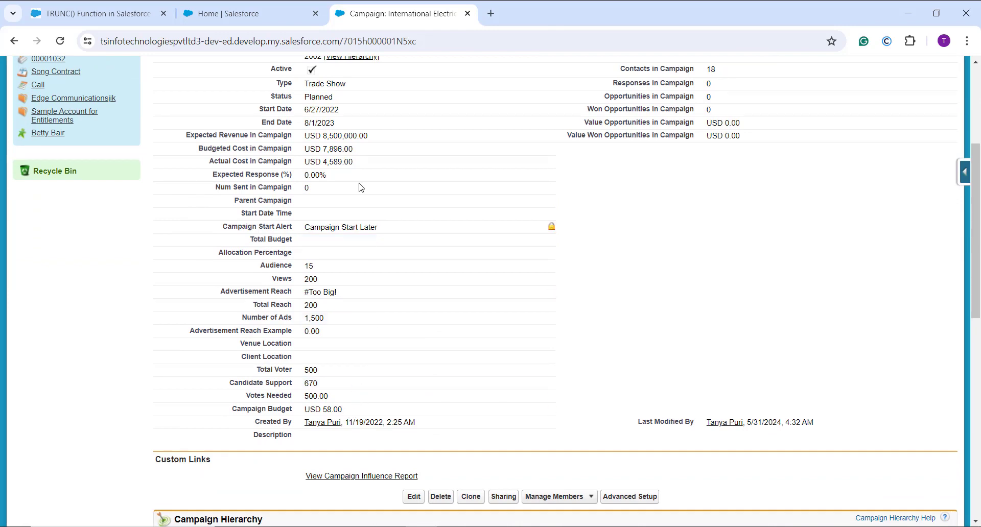
Step: Try to change the campaign's Budgeted Cost to 7,896.56, save the record and review its Campaign Budget
double_click(342, 151)
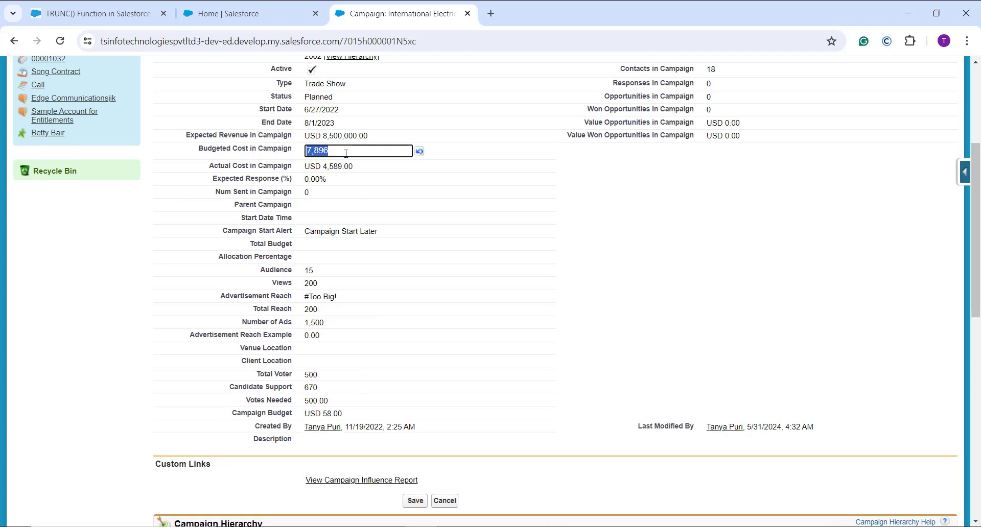
click(346, 153)
text(.56)
scroll(368, 153, up, 1)
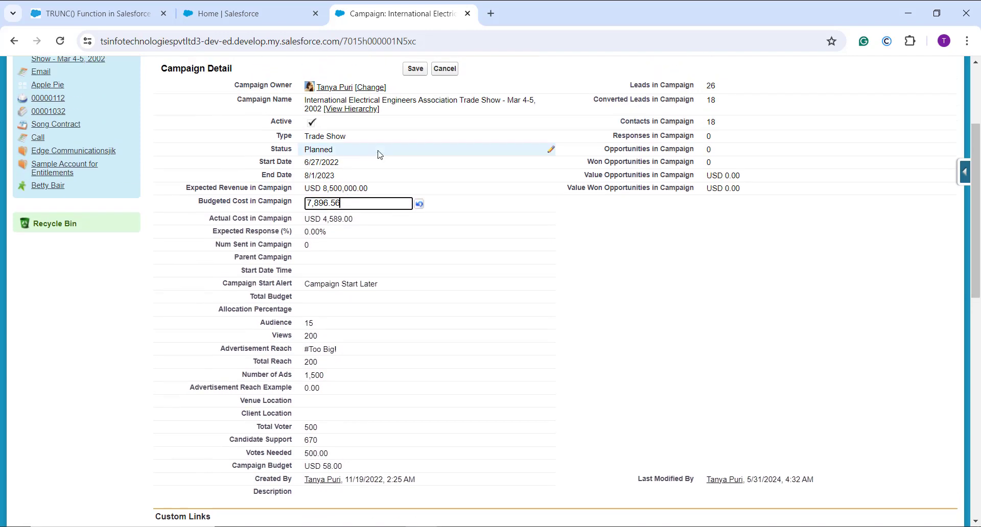
click(415, 68)
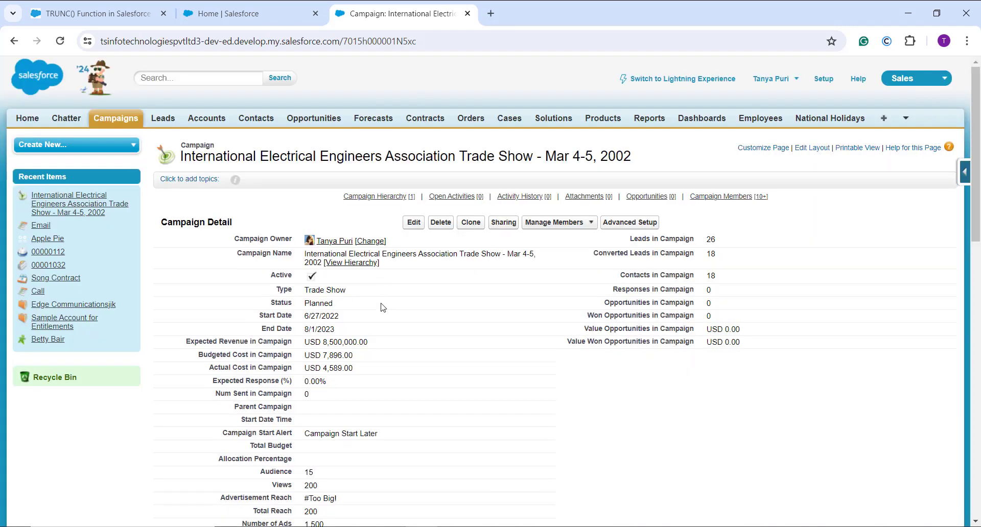
scroll(363, 355, down, 1)
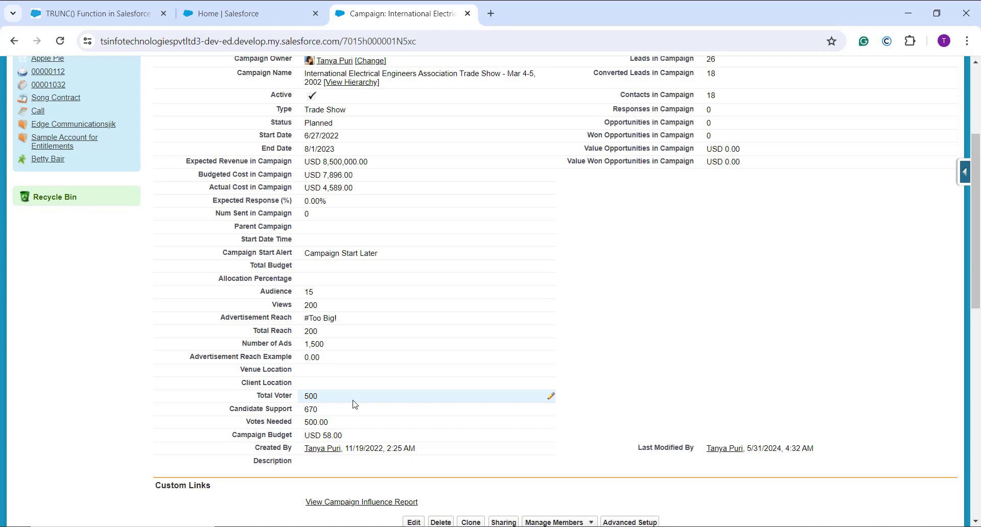
scroll(355, 405, up, 4)
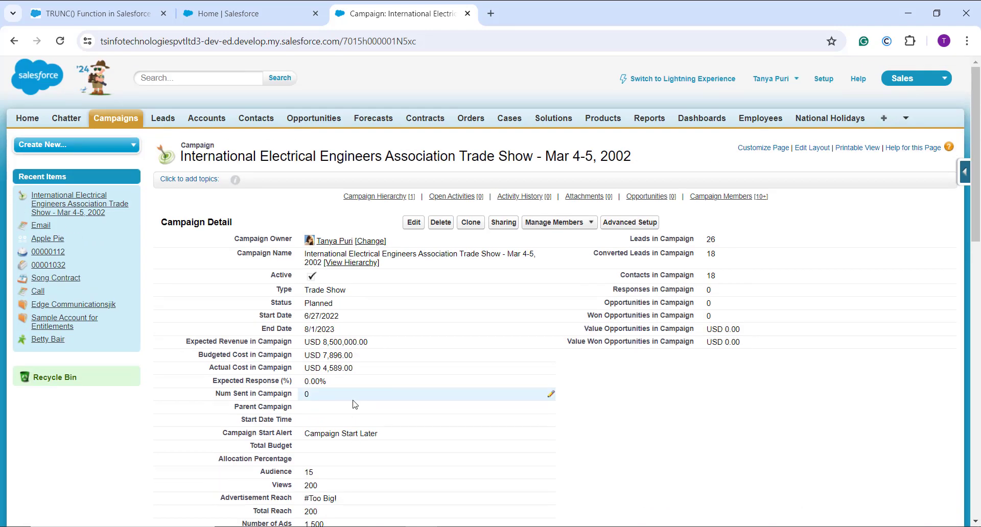